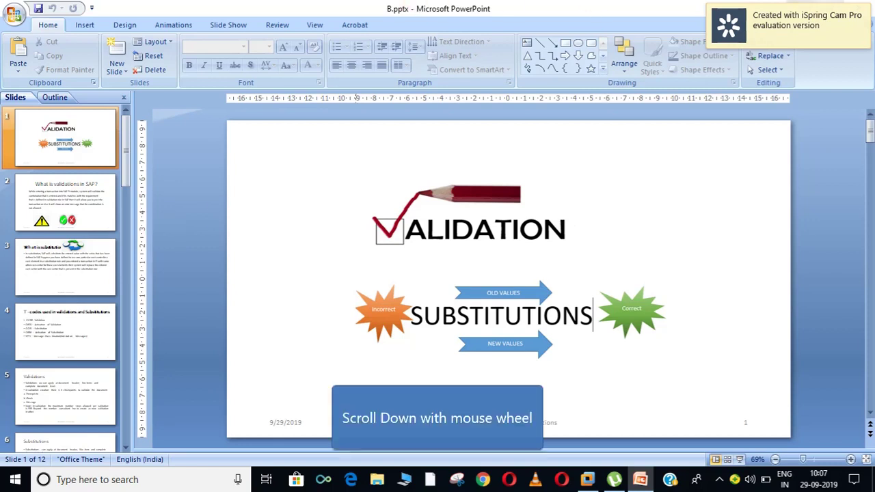
Display the slide listing the T-codes used in validations and substitutions
{"action": "scroll", "coordinate": [80, 273], "scroll_direction": "down", "scroll_amount": 1}
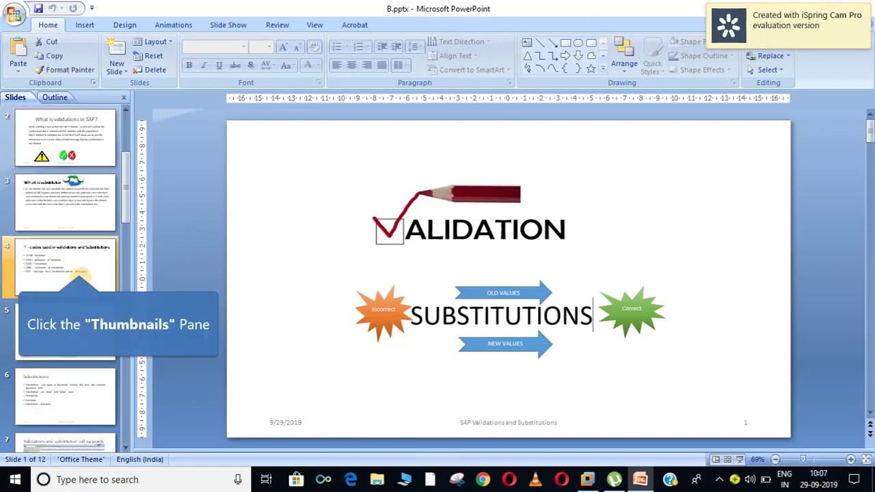
{"action": "left_click", "coordinate": [79, 272]}
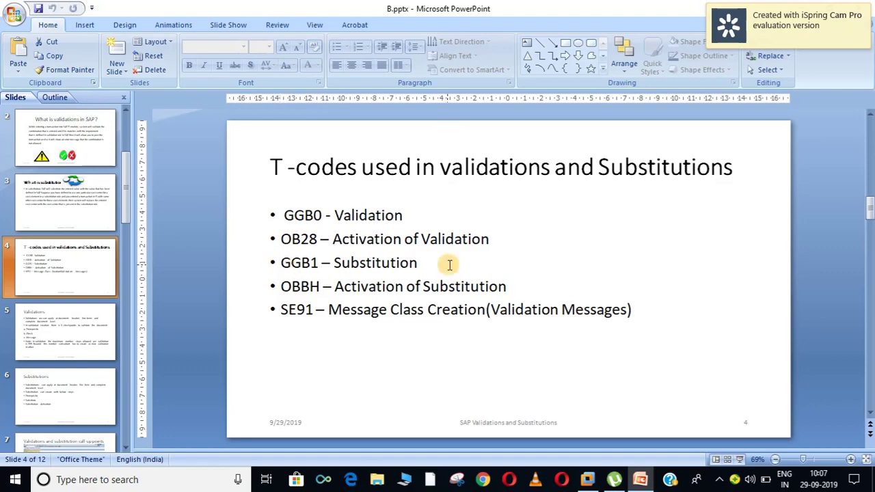
Switch to SAP Easy Access and start transaction GGB1 for maintaining substitutions
{"action": "left_click", "coordinate": [587, 481]}
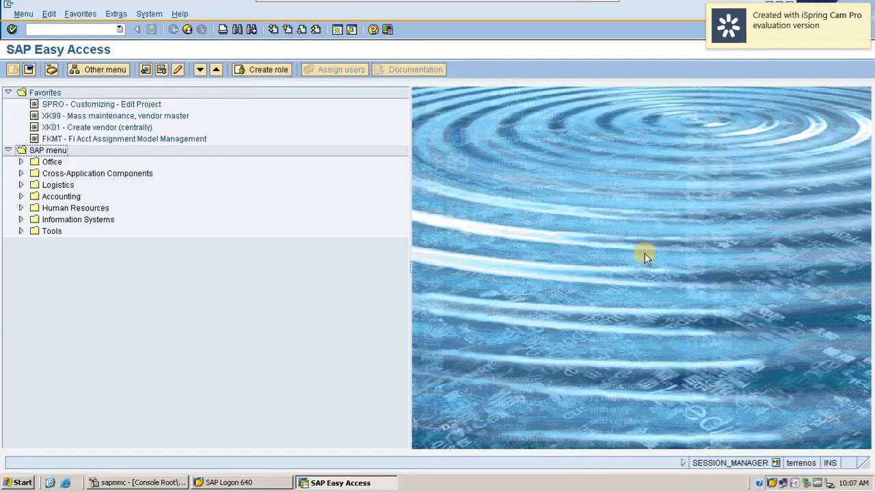
{"action": "left_click", "coordinate": [56, 29]}
{"action": "type", "text": "ggb1"}
{"action": "key", "text": "Return"}
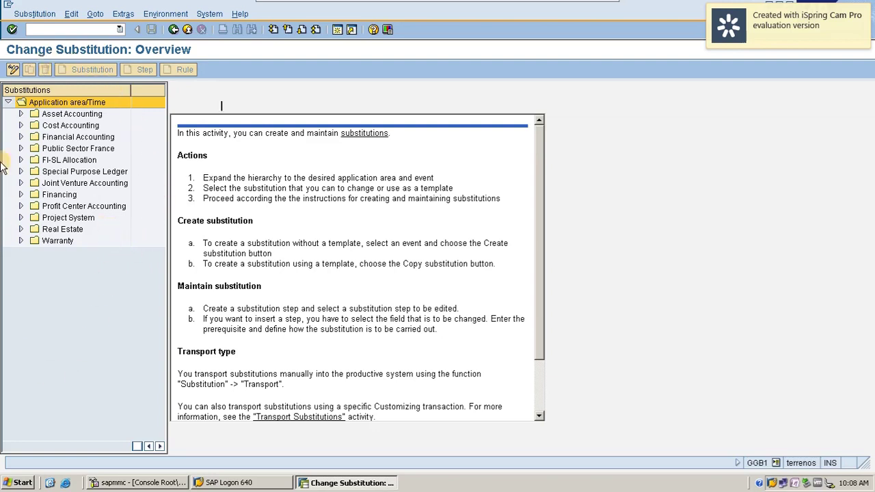
Expand Financial Accounting in the substitutions tree, including its Document header, Line Item and Complete document call-up points
{"action": "left_click", "coordinate": [21, 138]}
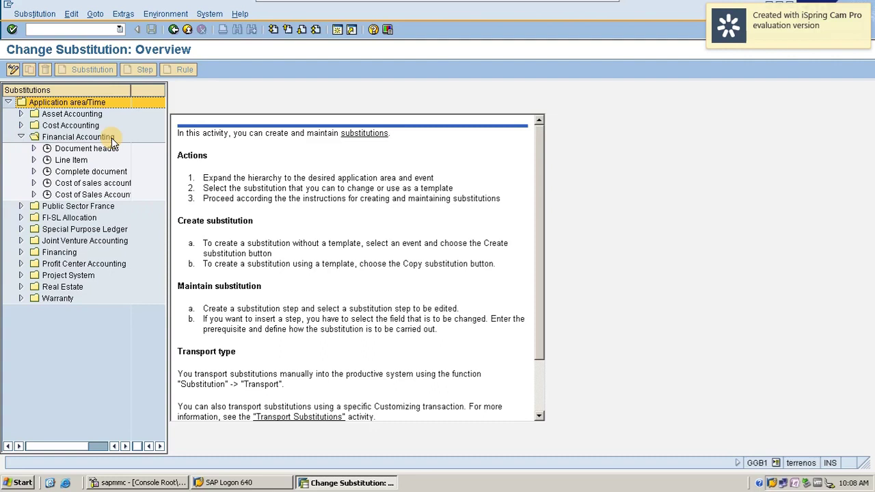
{"action": "left_click", "coordinate": [29, 149]}
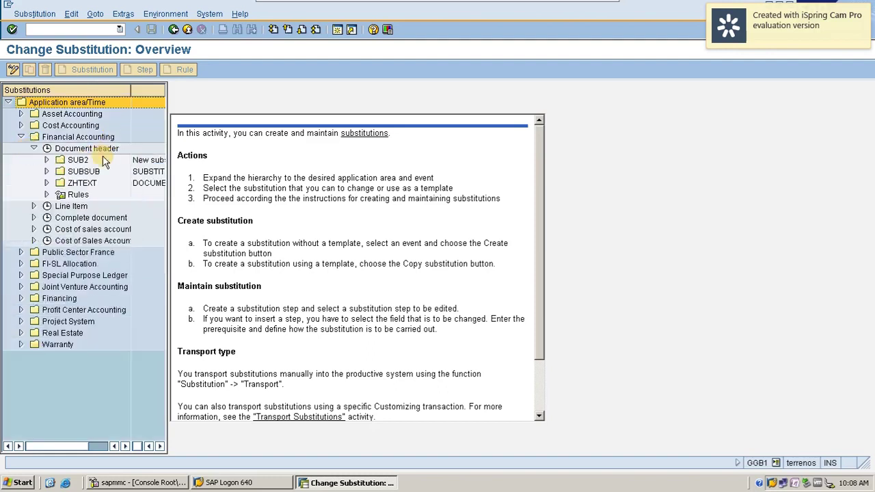
{"action": "left_click", "coordinate": [33, 206]}
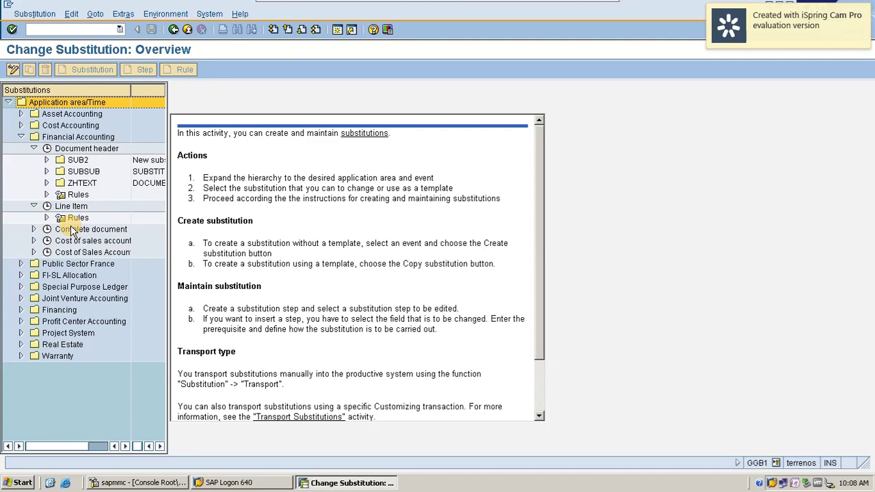
{"action": "left_click", "coordinate": [33, 229]}
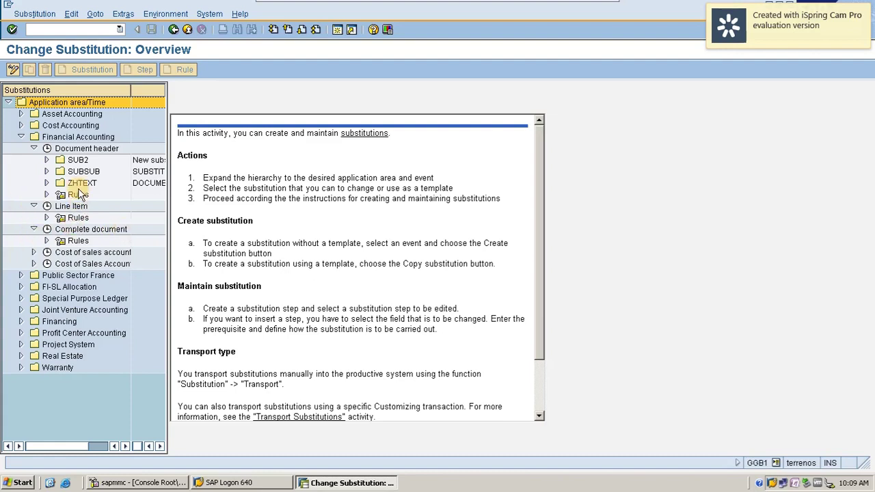
Create a new substitution under the Financial Accounting Document header call-up point and name it TMPL2
{"action": "left_click", "coordinate": [81, 151]}
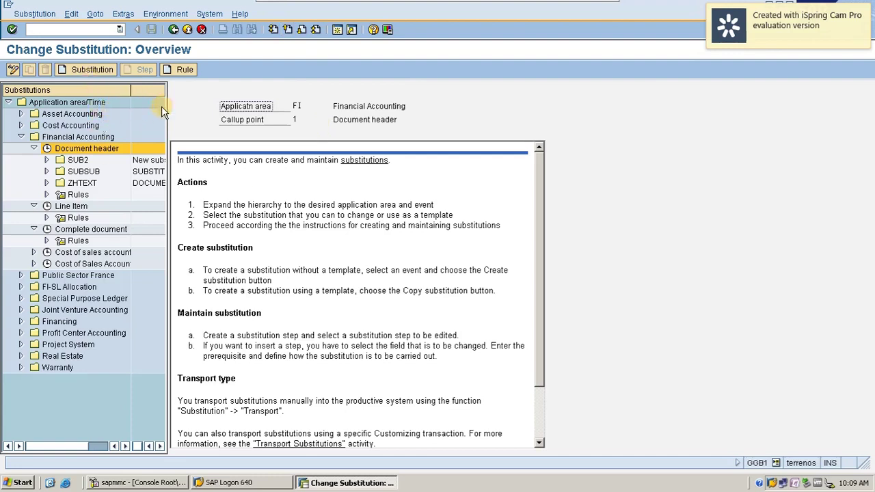
{"action": "left_click", "coordinate": [91, 69]}
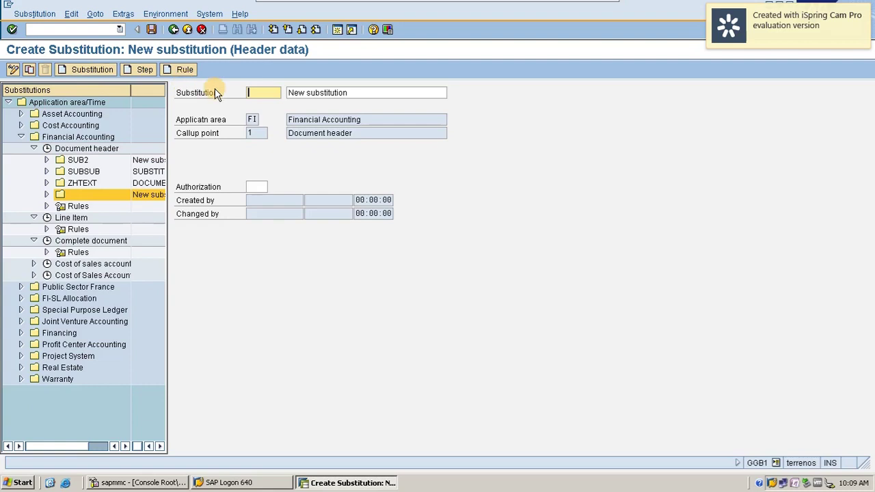
{"action": "type", "text": "T"}
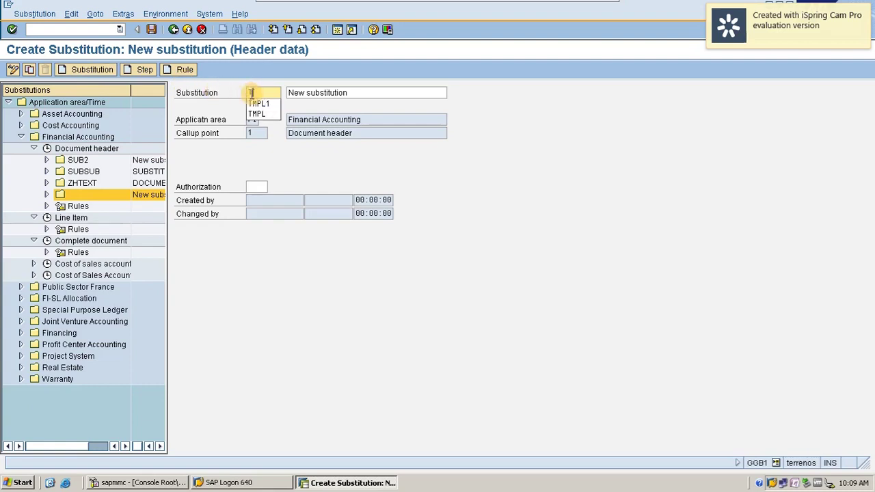
{"action": "key", "text": "Down"}
{"action": "type", "text": "MPL2"}
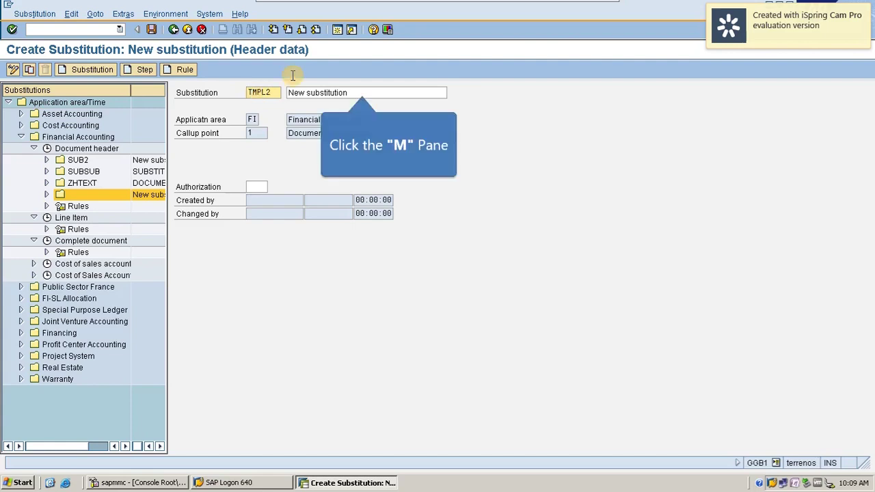
Replace the new substitution's default description with "TMPL Substitution"
{"action": "left_click", "coordinate": [363, 89]}
{"action": "key", "text": "BackSpace"}
{"action": "key", "text": "BackSpace"}
{"action": "key", "text": "BackSpace"}
{"action": "key", "text": "BackSpace"}
{"action": "key", "text": "BackSpace"}
{"action": "key", "text": "BackSpace"}
{"action": "key", "text": "BackSpace"}
{"action": "key", "text": "BackSpace"}
{"action": "key", "text": "BackSpace"}
{"action": "key", "text": "BackSpace"}
{"action": "key", "text": "BackSpace"}
{"action": "key", "text": "BackSpace"}
{"action": "key", "text": "BackSpace"}
{"action": "key", "text": "BackSpace"}
{"action": "key", "text": "BackSpace"}
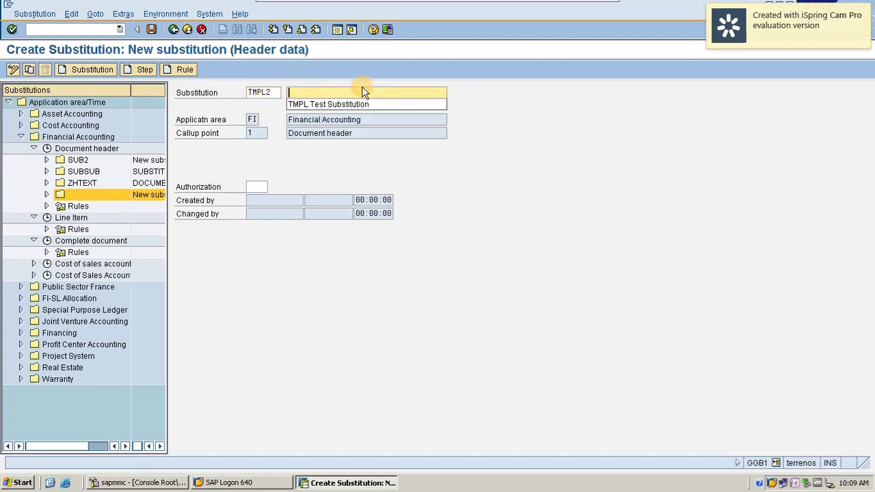
{"action": "type", "text": "TMPL Substitution"}
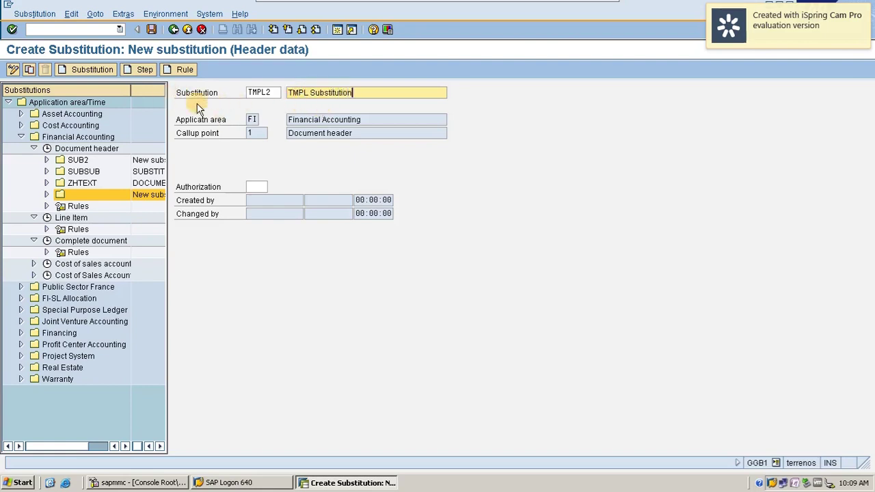
Examine the possible application areas for the substitution, then close the list without changing the selection
{"action": "left_click_drag", "start_coordinate": [242, 92], "coordinate": [270, 94]}
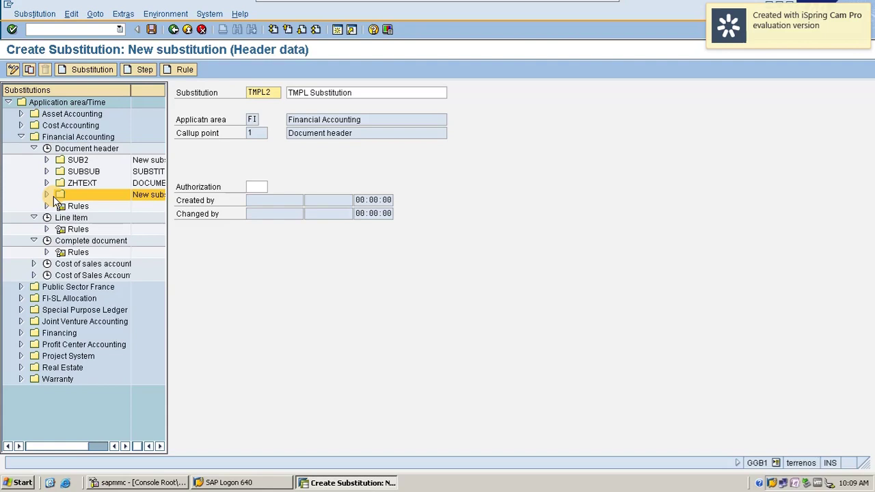
{"action": "left_click_drag", "start_coordinate": [248, 93], "coordinate": [263, 93]}
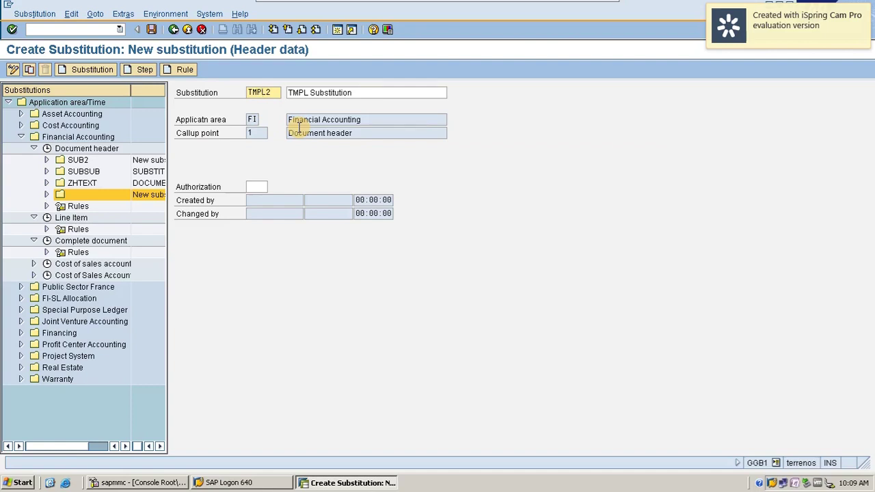
{"action": "left_click", "coordinate": [251, 119]}
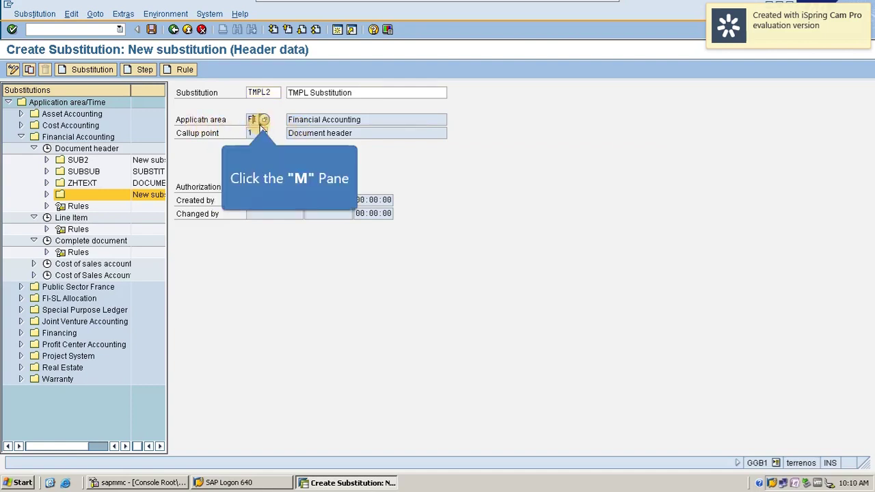
{"action": "left_click", "coordinate": [264, 120]}
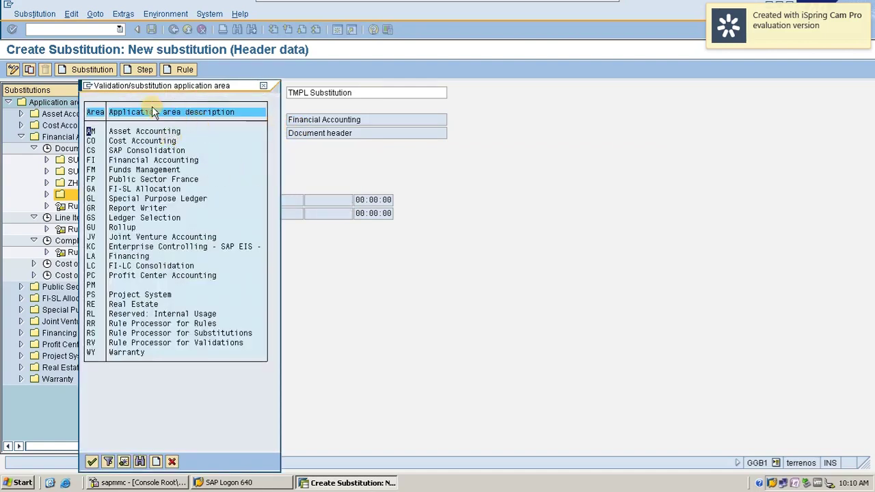
{"action": "left_click_drag", "start_coordinate": [147, 86], "coordinate": [281, 52]}
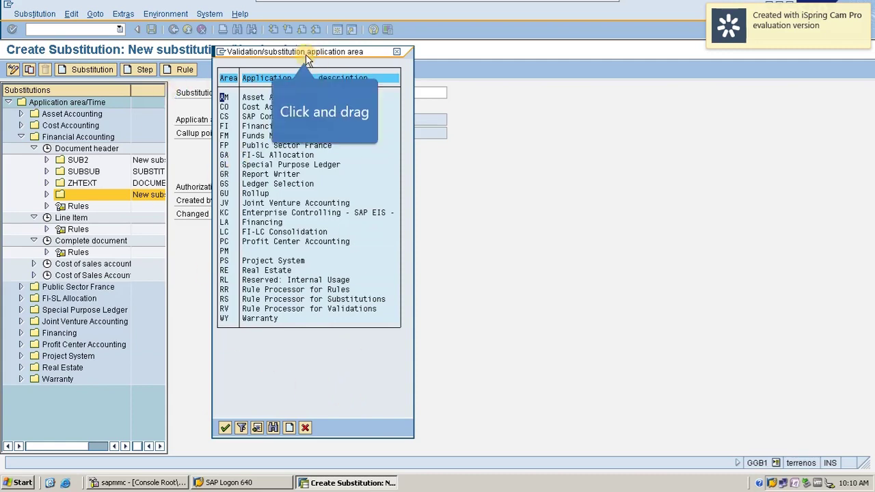
{"action": "left_click_drag", "start_coordinate": [304, 51], "coordinate": [413, 47]}
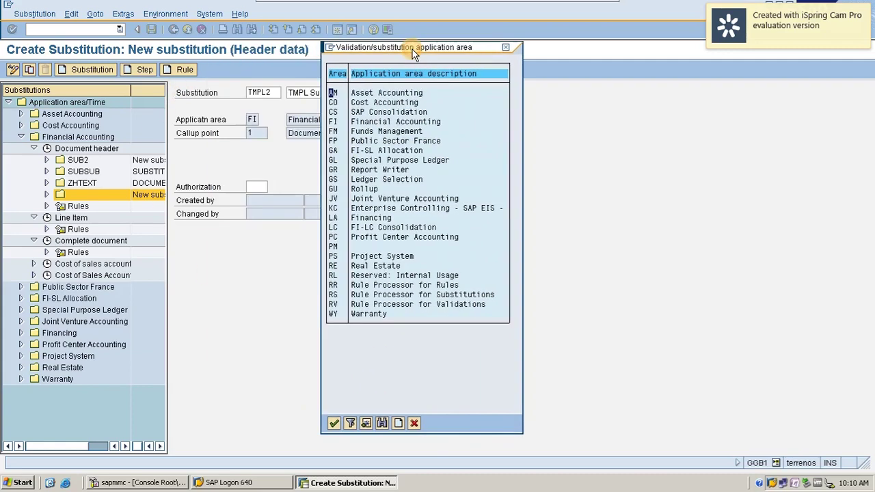
{"action": "left_click", "coordinate": [354, 122]}
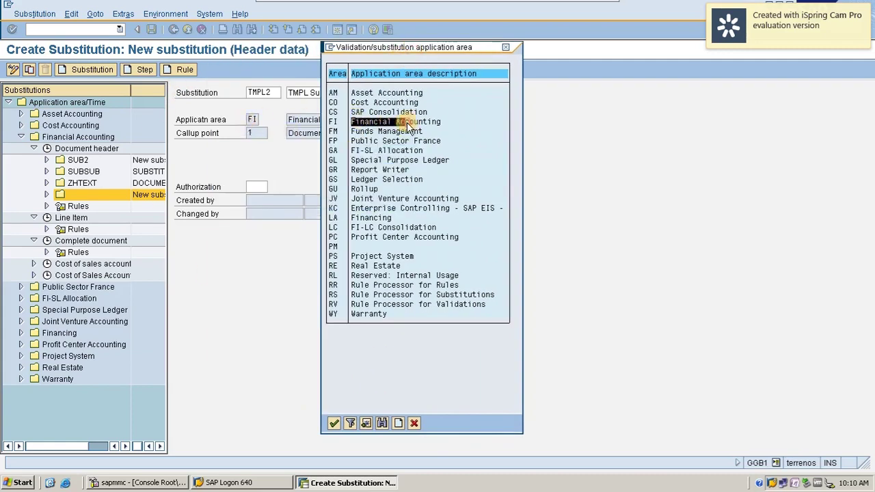
{"action": "left_click", "coordinate": [505, 48]}
Examine the available call-up points for Financial Accounting, from Document header to Complete document, and close the list
{"action": "left_click", "coordinate": [268, 134]}
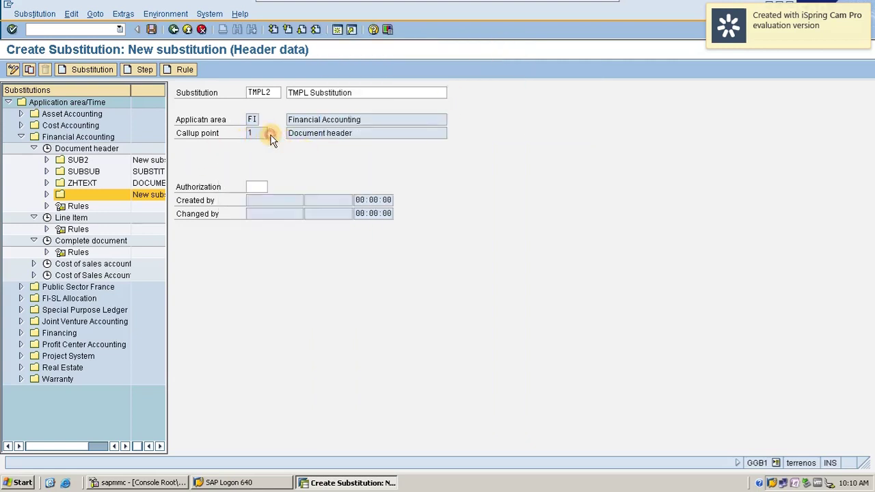
{"action": "left_click", "coordinate": [271, 134]}
{"action": "left_click_drag", "start_coordinate": [262, 148], "coordinate": [467, 101]}
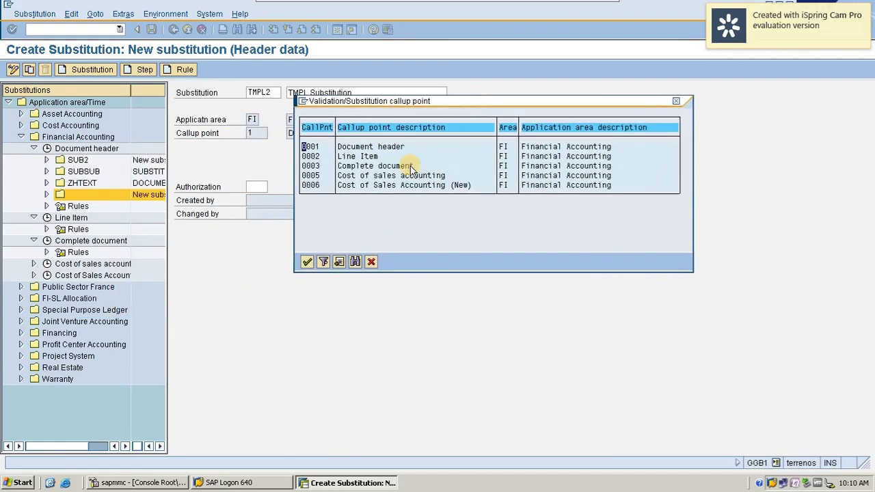
{"action": "left_click", "coordinate": [339, 147]}
{"action": "left_click", "coordinate": [342, 157]}
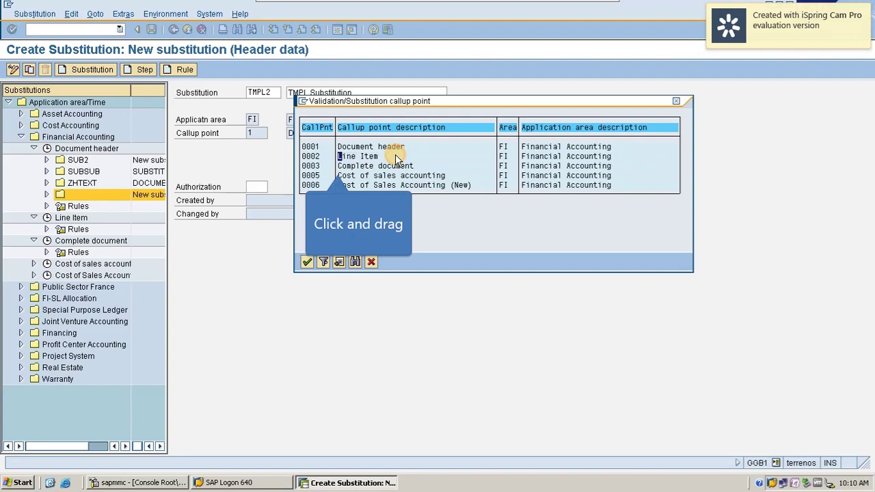
{"action": "left_click", "coordinate": [430, 165]}
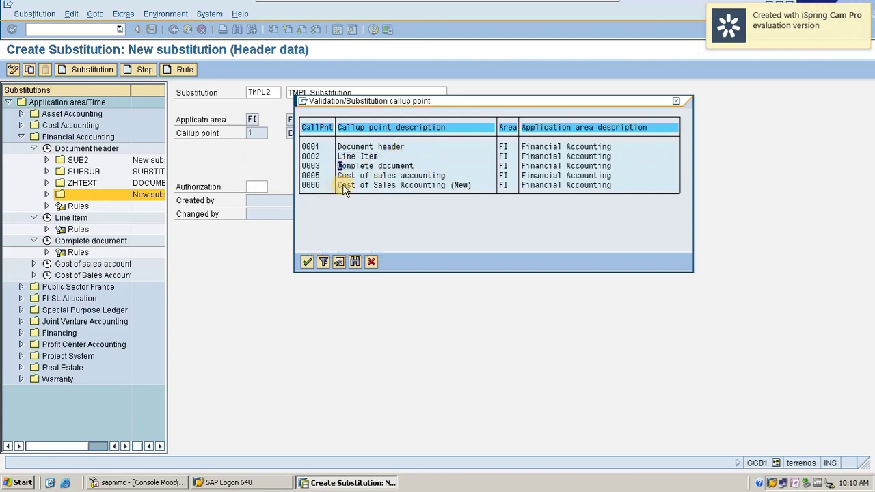
{"action": "left_click_drag", "start_coordinate": [374, 102], "coordinate": [376, 142]}
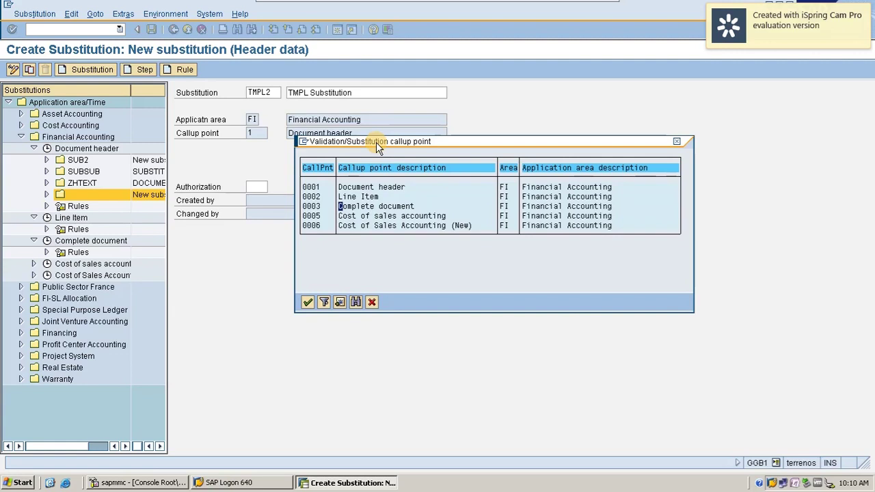
{"action": "left_click_drag", "start_coordinate": [307, 186], "coordinate": [416, 198]}
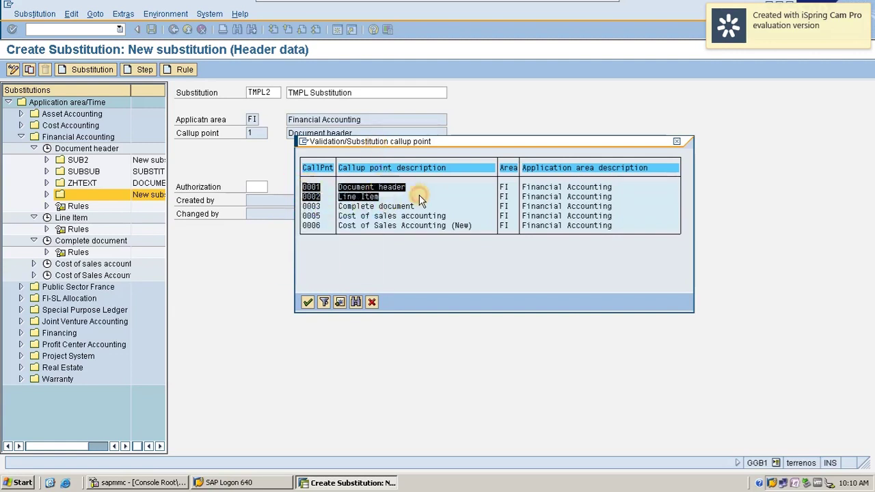
{"action": "left_click", "coordinate": [680, 145]}
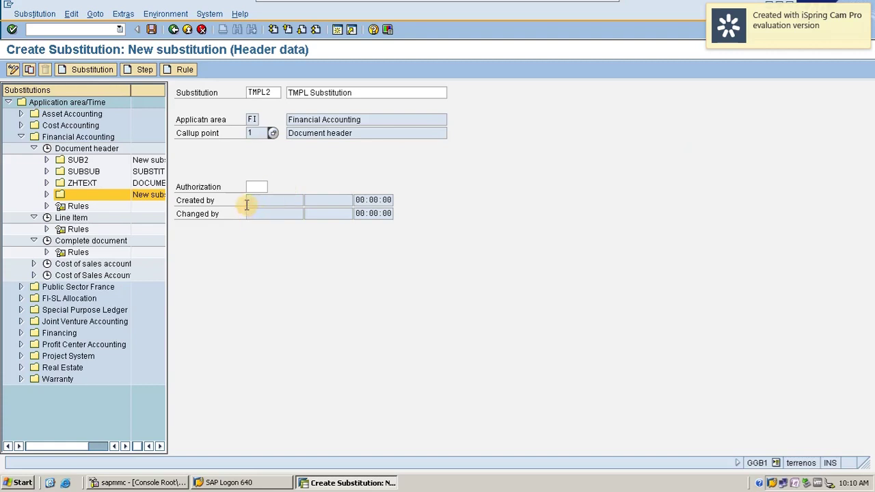
Check the Created by and Changed by fields and save substitution TMPL2
{"action": "left_click", "coordinate": [279, 201]}
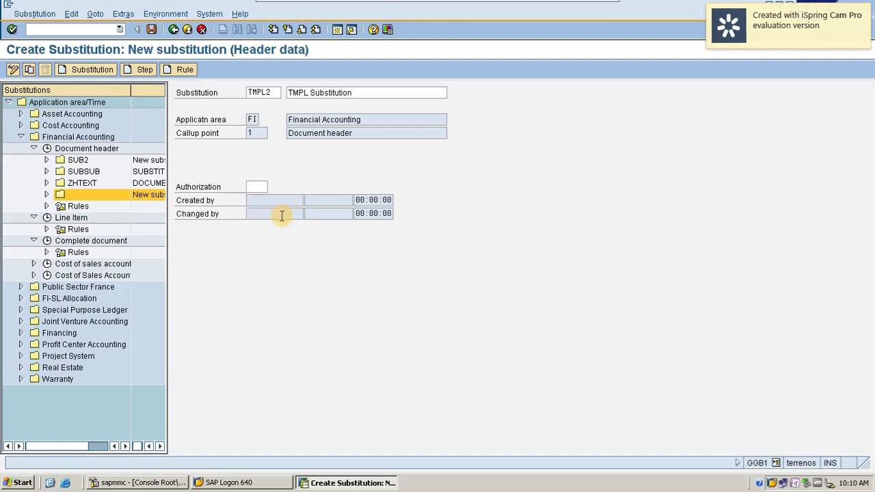
{"action": "left_click", "coordinate": [278, 214]}
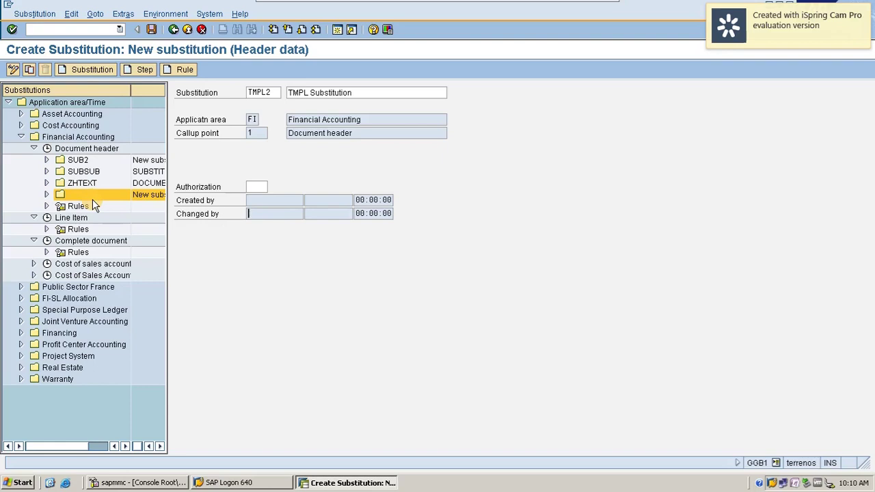
{"action": "left_click_drag", "start_coordinate": [236, 212], "coordinate": [269, 215]}
{"action": "left_click", "coordinate": [151, 30]}
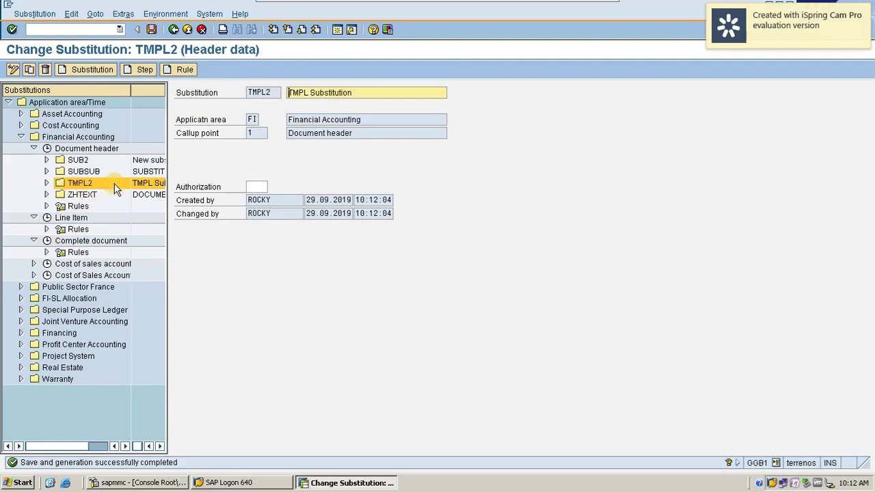
Add a step to substitution TMPL2 that substitutes the Doc.Header Text field (BKPF-BKTXT) with a constant value
{"action": "left_click", "coordinate": [46, 183]}
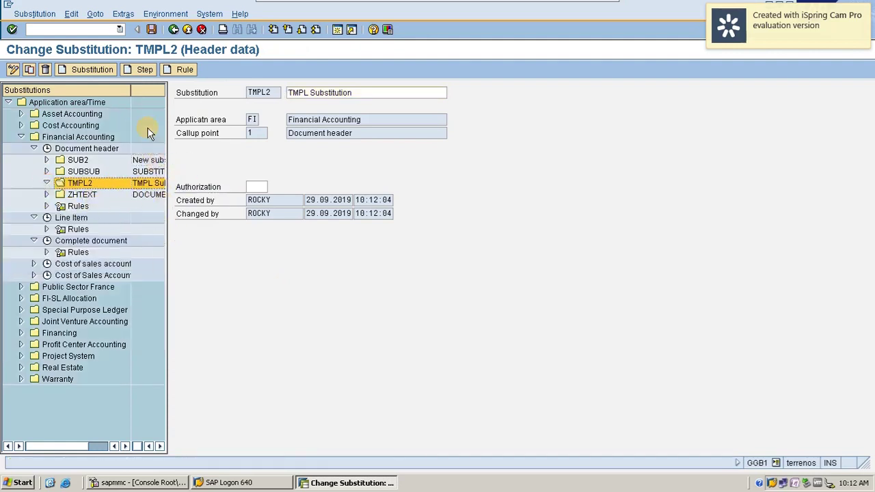
{"action": "left_click", "coordinate": [141, 70]}
{"action": "left_click", "coordinate": [11, 183]}
{"action": "left_click_drag", "start_coordinate": [132, 118], "coordinate": [416, 111]}
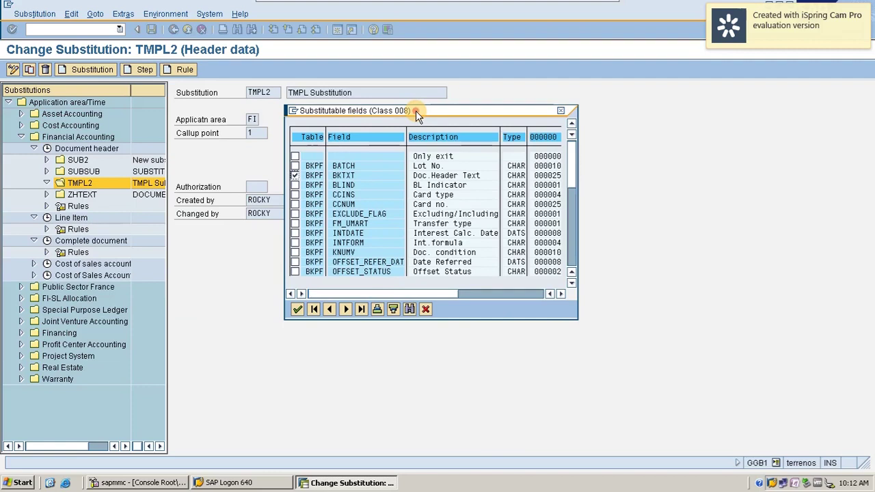
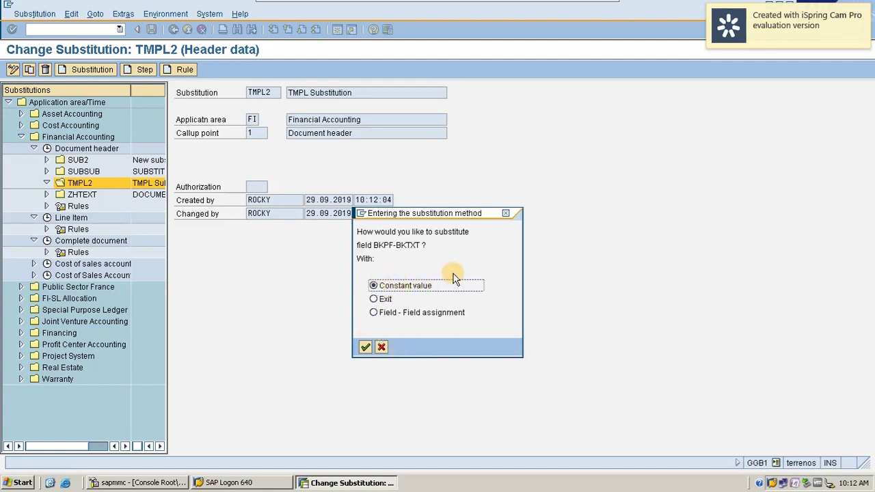
{"action": "left_click", "coordinate": [366, 348]}
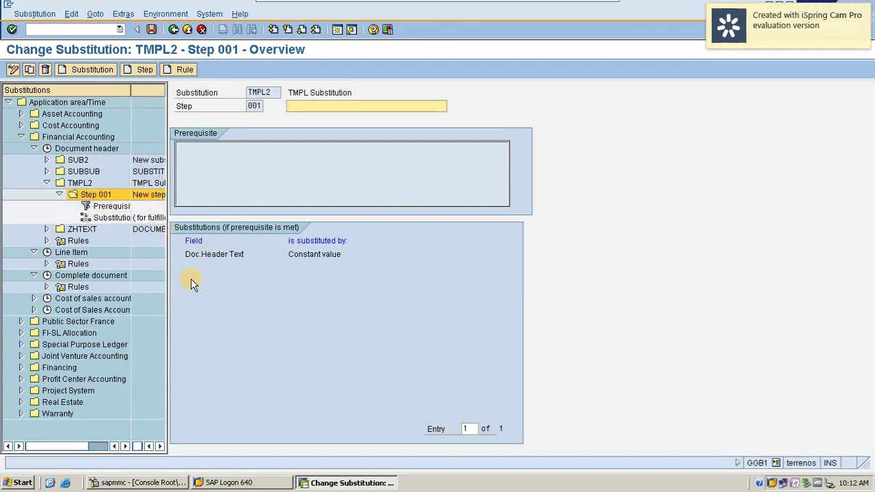
Start the prerequisite of TMPL2 Step 001 with the condition Company Code = 'TMPL', using the Accounting Document Header fields
{"action": "double_click", "coordinate": [98, 205]}
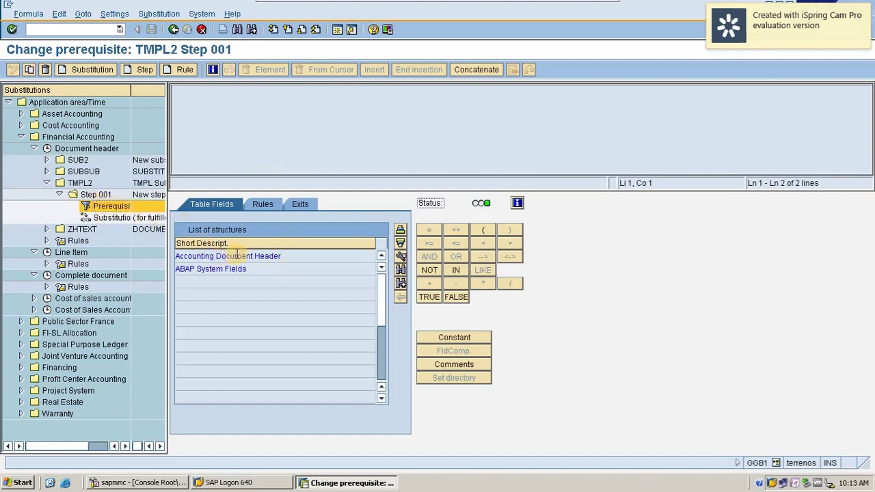
{"action": "double_click", "coordinate": [288, 257]}
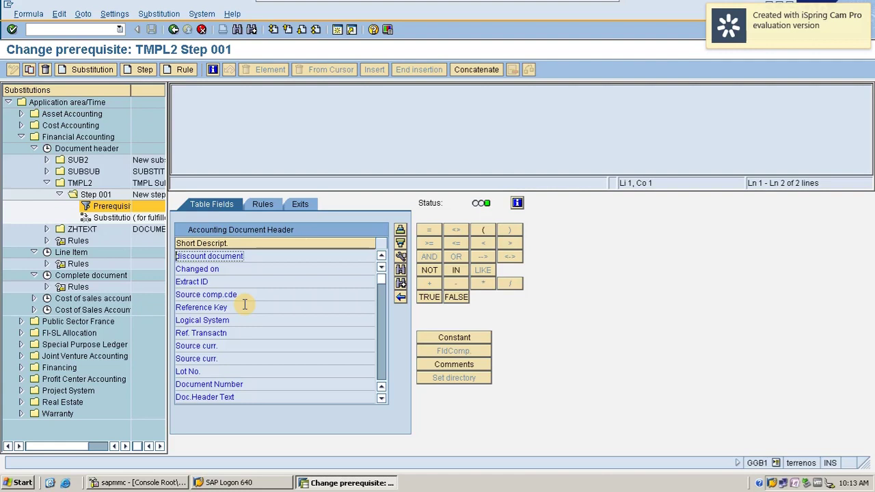
{"action": "scroll", "coordinate": [254, 300], "scroll_direction": "down", "scroll_amount": 1}
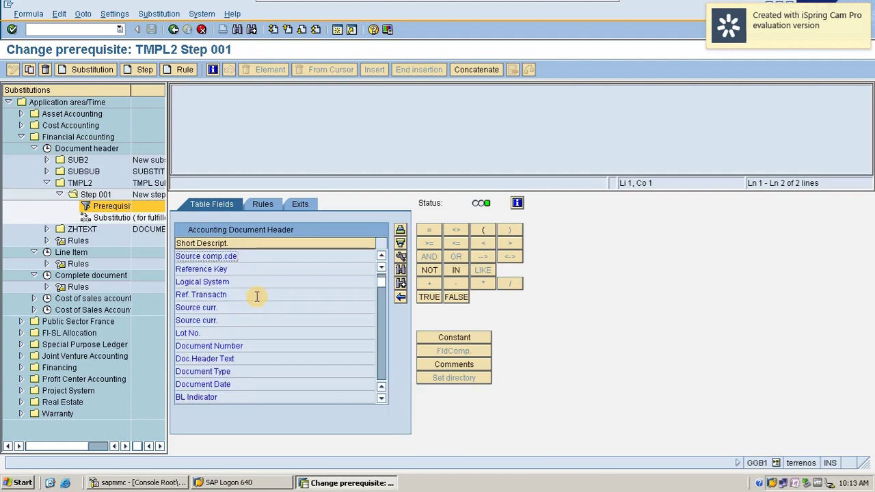
{"action": "scroll", "coordinate": [253, 298], "scroll_direction": "down", "scroll_amount": 3}
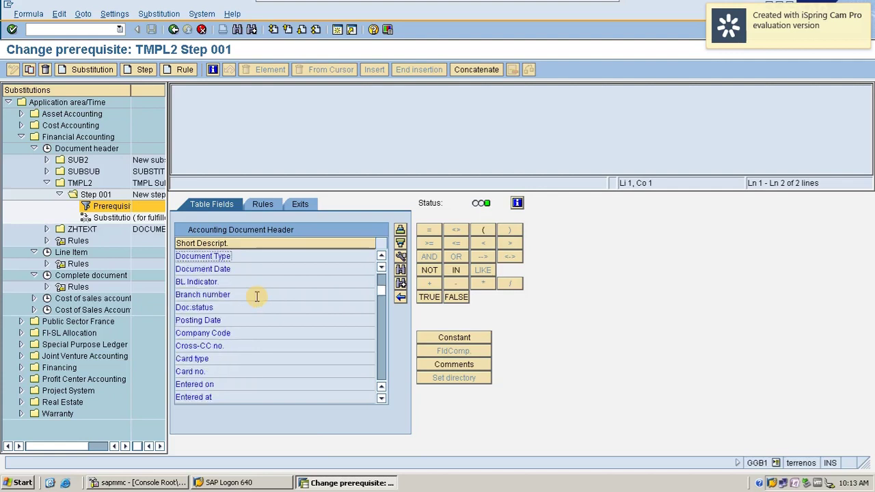
{"action": "double_click", "coordinate": [228, 332]}
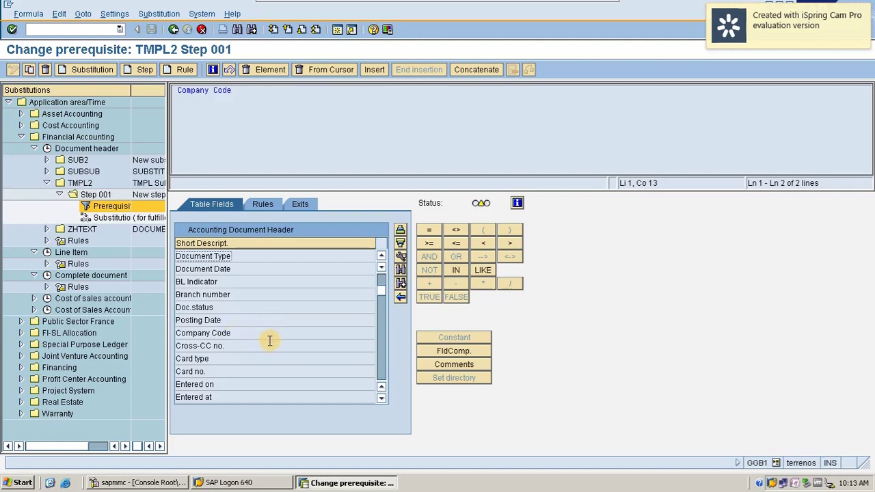
{"action": "left_click", "coordinate": [429, 230]}
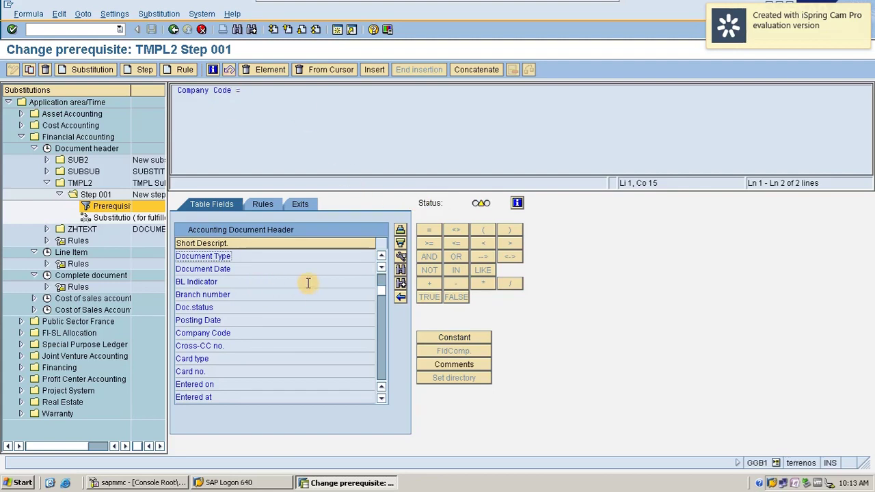
{"action": "left_click", "coordinate": [475, 339]}
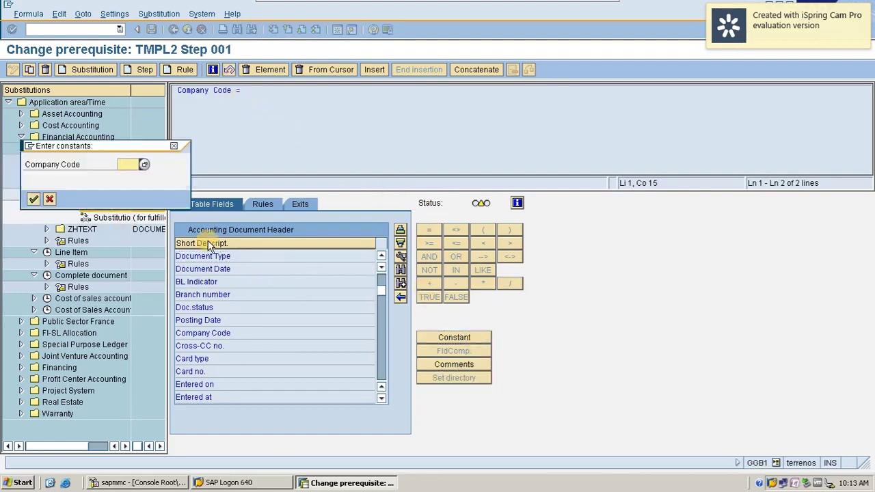
{"action": "type", "text": "tm["}
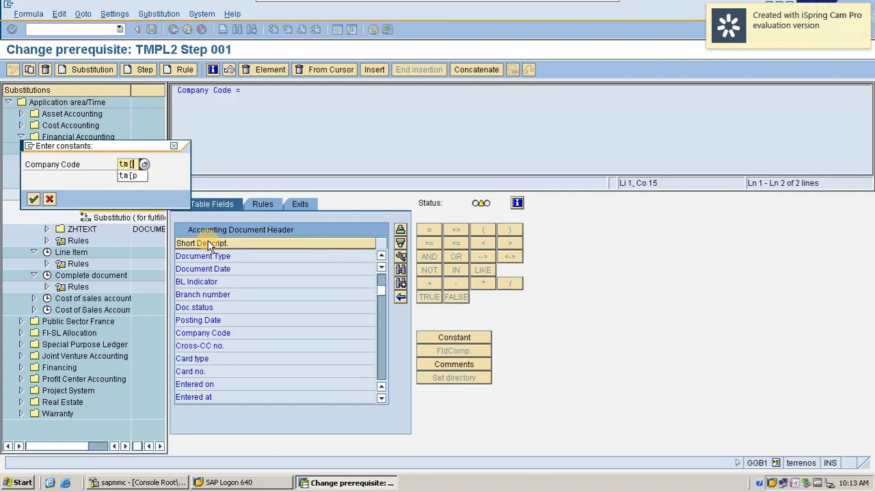
{"action": "key", "text": "Down"}
{"action": "key", "text": "Return"}
{"action": "key", "text": "Return"}
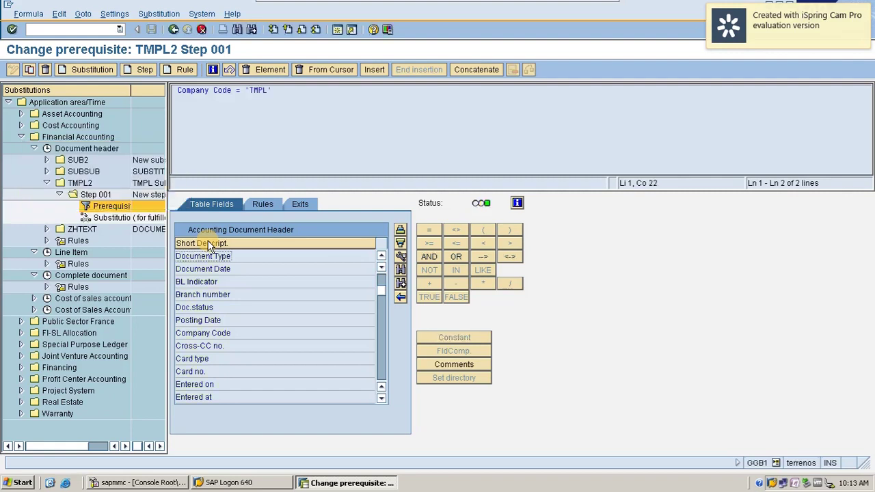
Extend the prerequisite with an AND condition requiring Doc.Header Text to equal an empty constant
{"action": "left_click", "coordinate": [429, 257]}
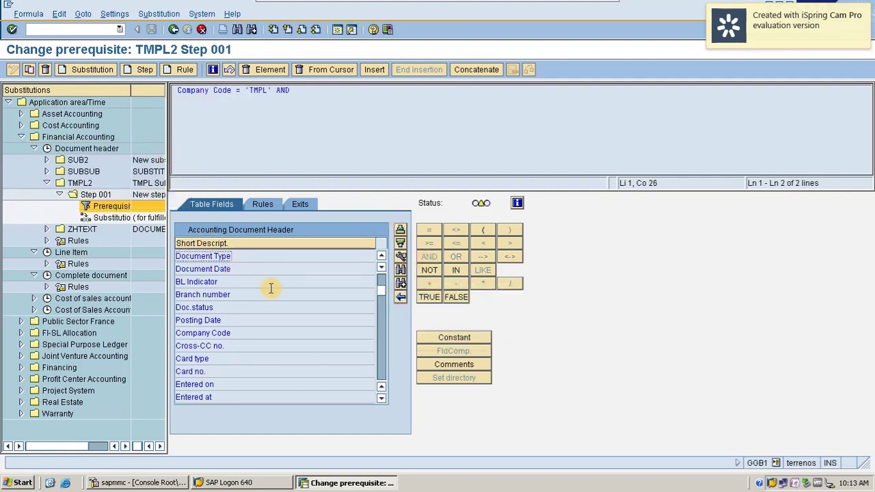
{"action": "scroll", "coordinate": [239, 292], "scroll_direction": "up", "scroll_amount": 1}
{"action": "scroll", "coordinate": [239, 293], "scroll_direction": "up", "scroll_amount": 1}
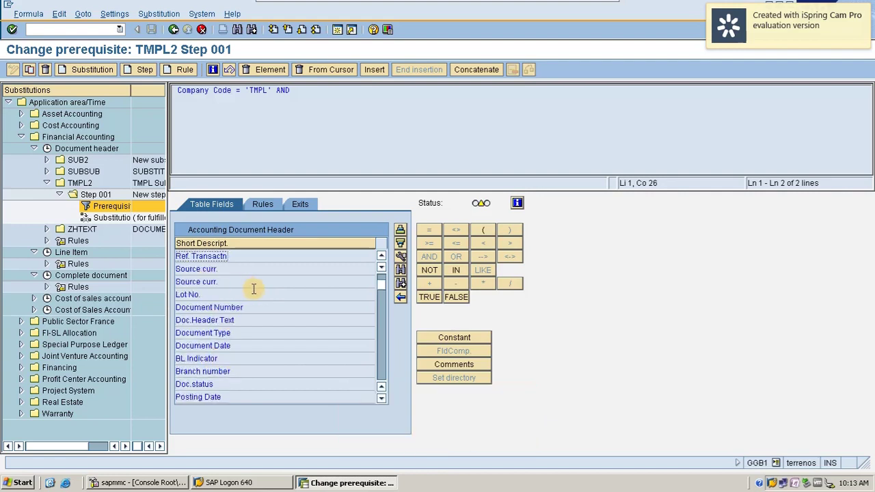
{"action": "double_click", "coordinate": [228, 319]}
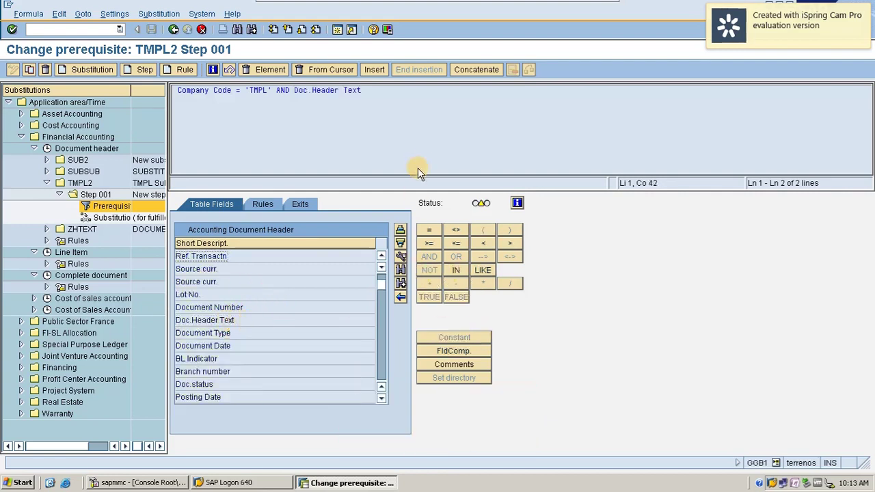
{"action": "left_click", "coordinate": [432, 237]}
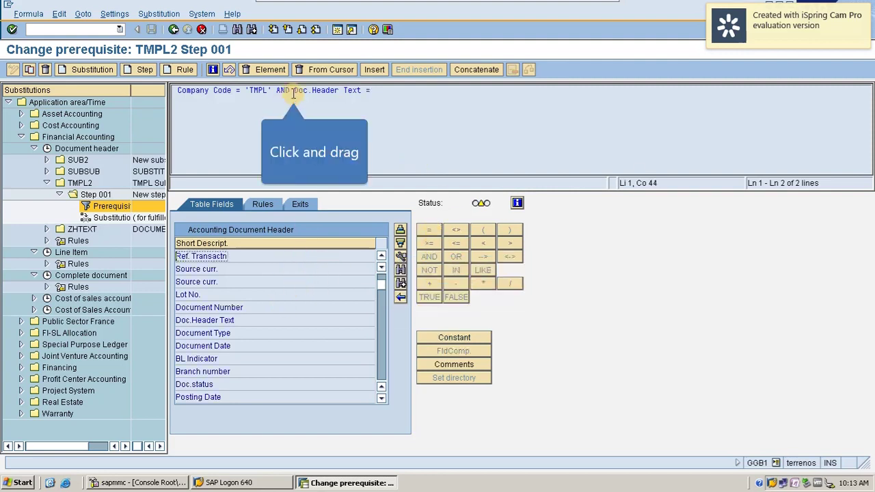
{"action": "left_click_drag", "start_coordinate": [293, 93], "coordinate": [375, 91]}
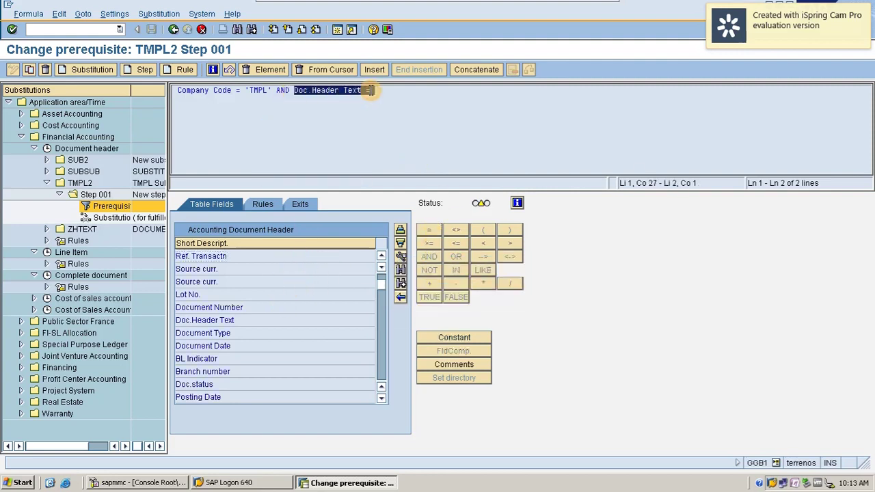
{"action": "left_click", "coordinate": [283, 94]}
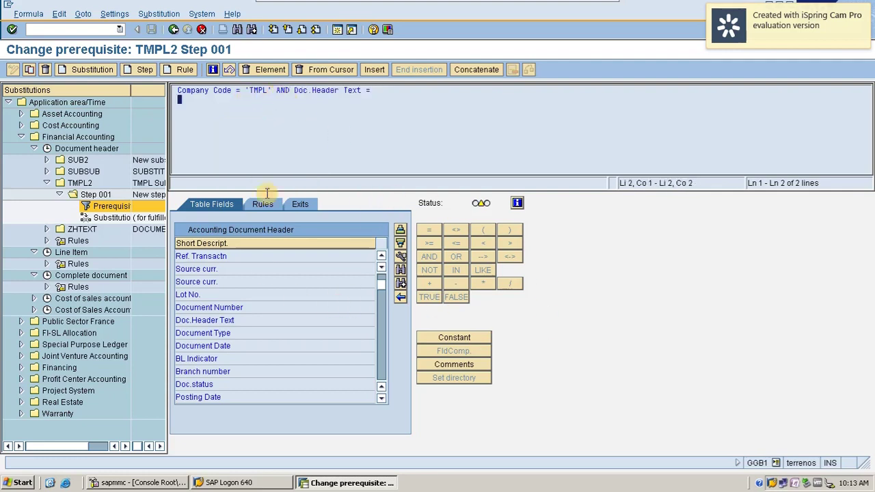
{"action": "left_click", "coordinate": [465, 337]}
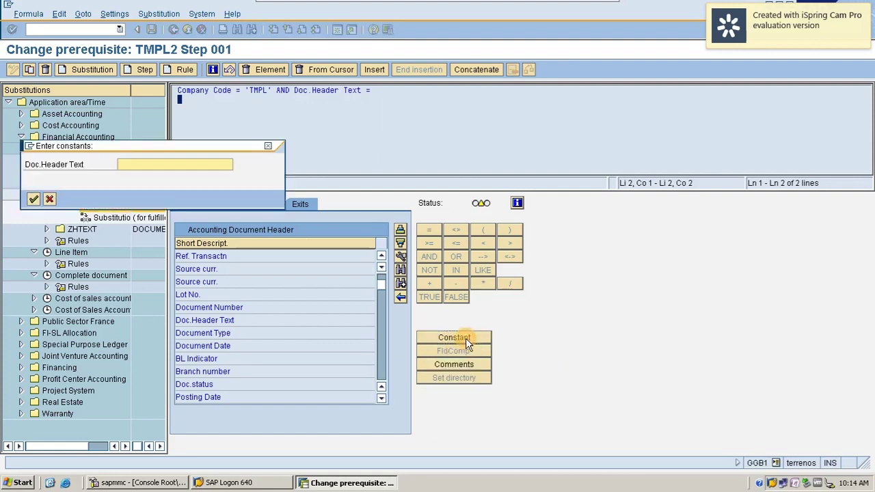
{"action": "key", "text": "Return"}
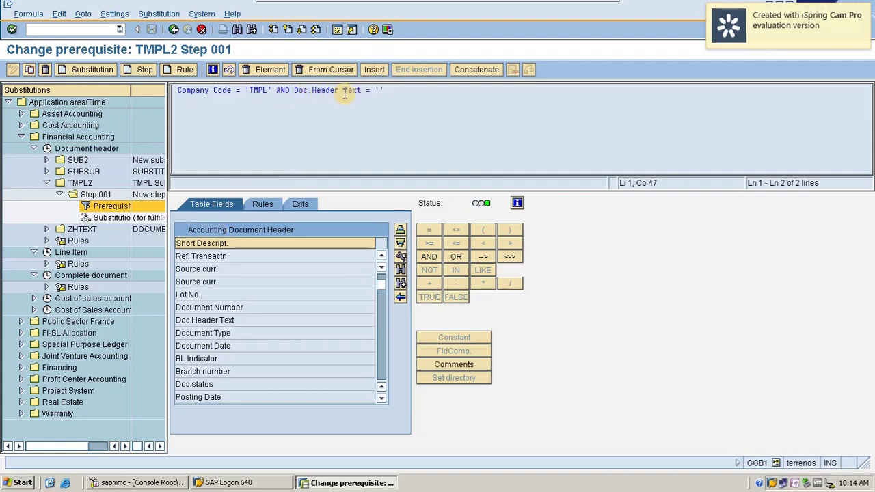
Set the substitution's constant value for Doc.Header Text to "TMPL For Expences" and save the substitution
{"action": "double_click", "coordinate": [113, 217]}
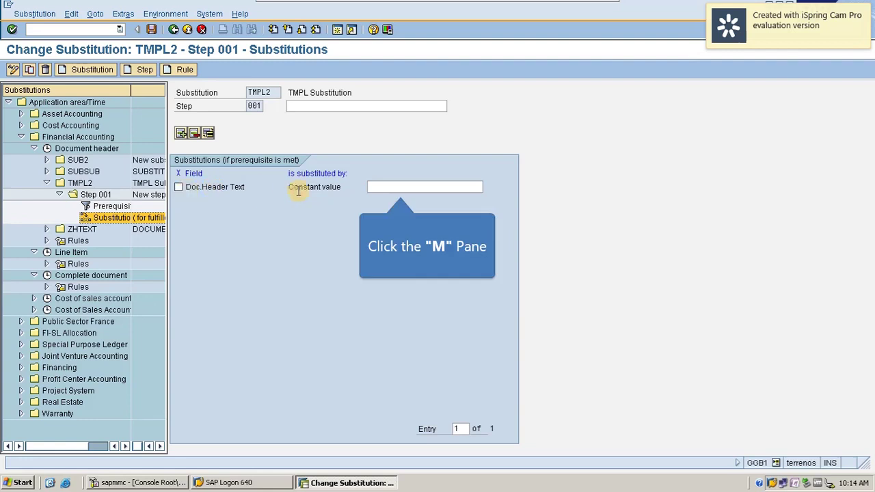
{"action": "left_click", "coordinate": [380, 187]}
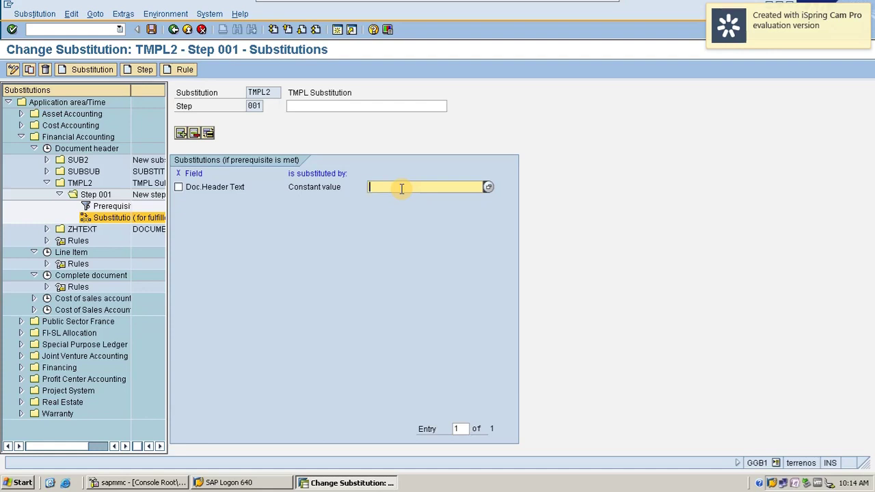
{"action": "type", "text": "TMPL"}
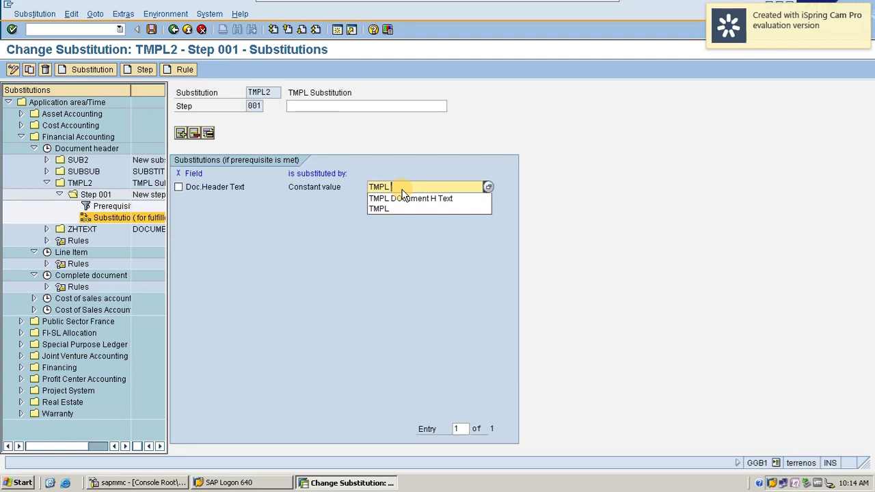
{"action": "type", "text": "Expences"}
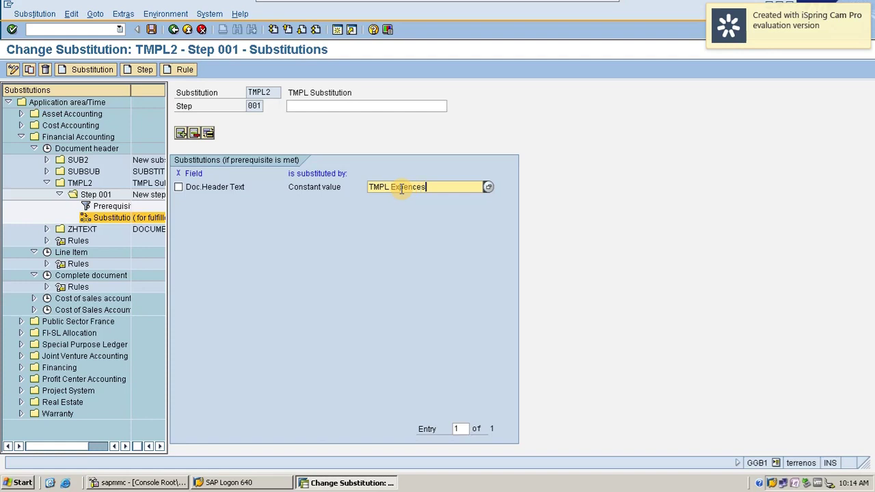
{"action": "left_click", "coordinate": [403, 207]}
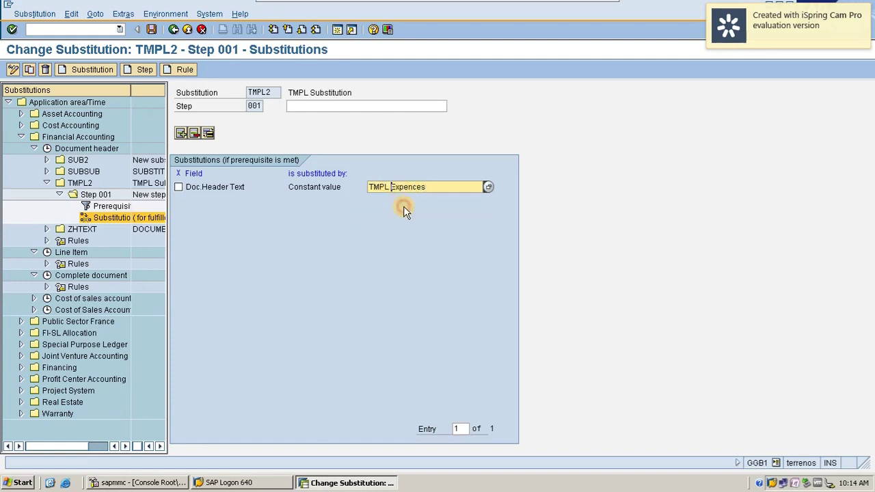
{"action": "type", "text": "For"}
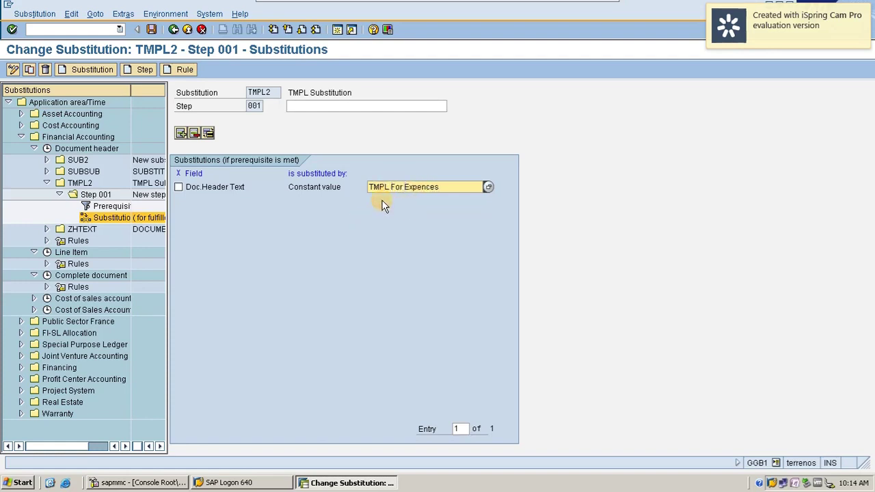
{"action": "left_click", "coordinate": [406, 277]}
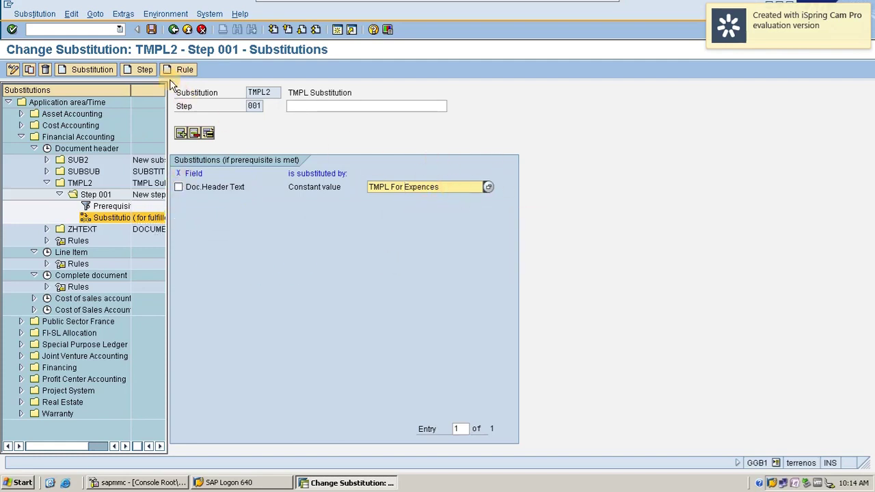
{"action": "left_click", "coordinate": [151, 29]}
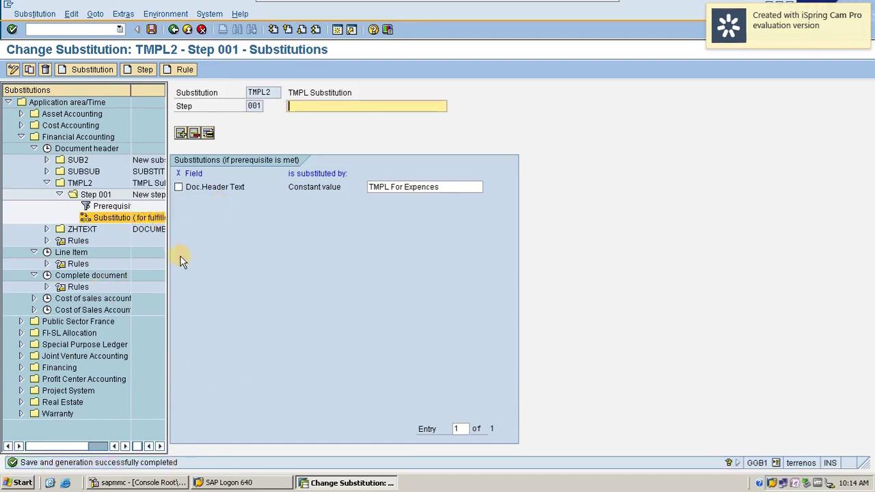
Collapse substitution TMPL2 in the tree and go to the document posting transaction FB01
{"action": "left_click", "coordinate": [45, 183]}
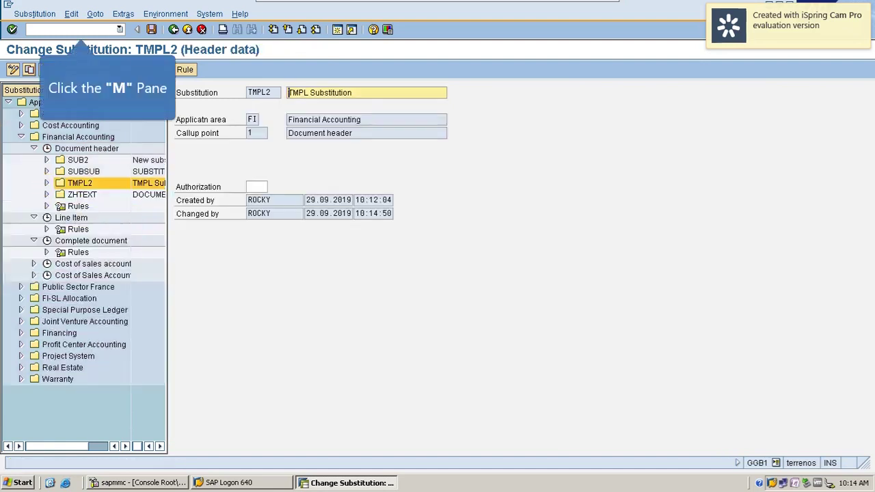
{"action": "left_click", "coordinate": [80, 30]}
{"action": "type", "text": "/"}
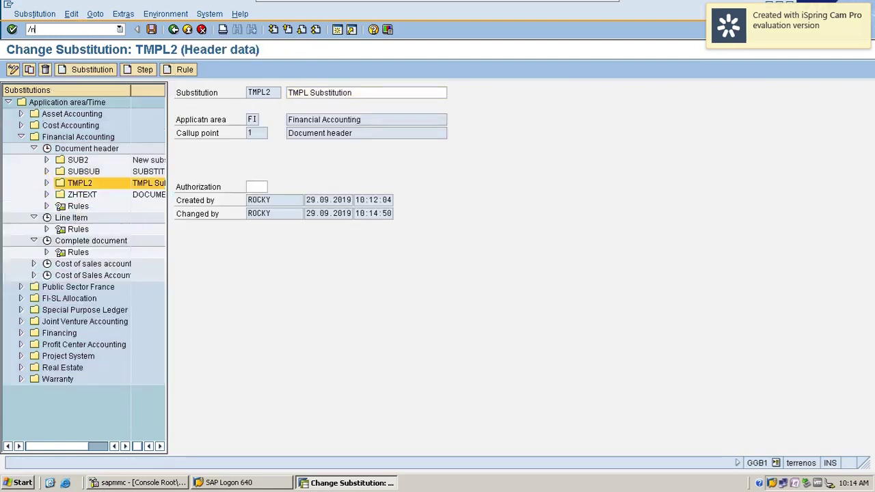
{"action": "type", "text": "nfb"}
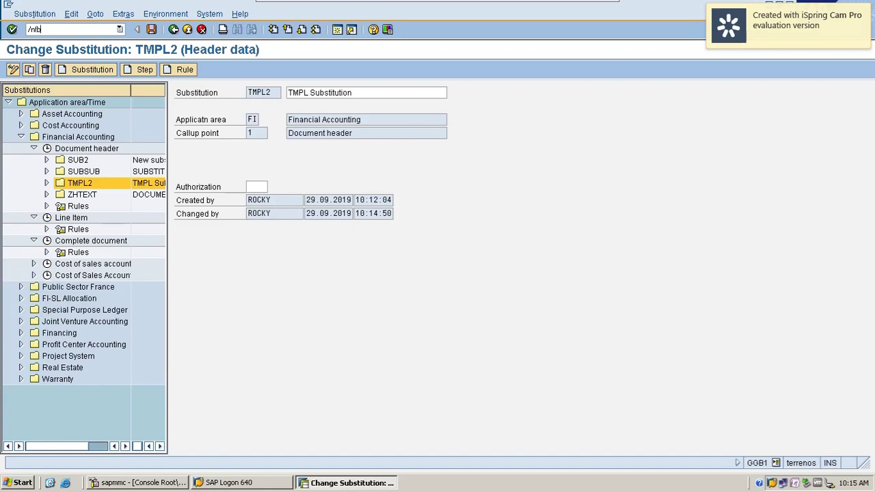
{"action": "type", "text": "01"}
{"action": "key", "text": "Return"}
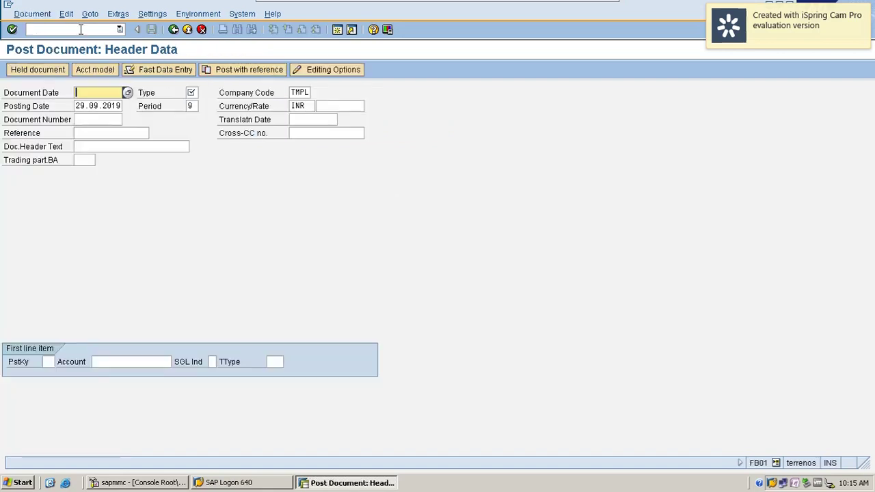
Enter document date 28.09.2019, document type SA and posting key 40 for the first line item
{"action": "type", "text": "28.09.2019"}
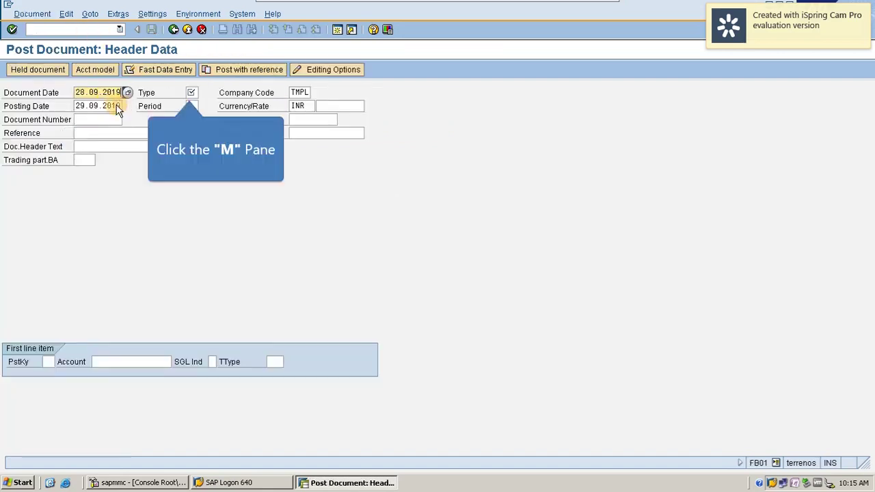
{"action": "left_click", "coordinate": [192, 92]}
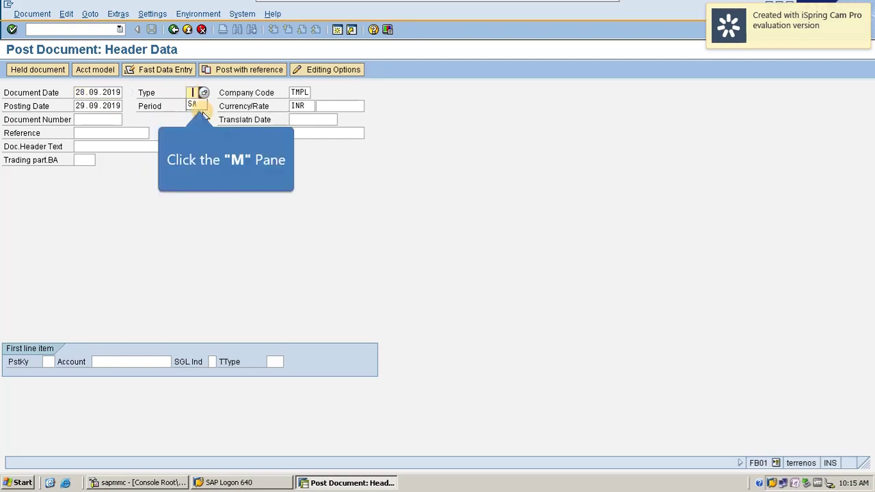
{"action": "left_click", "coordinate": [195, 105]}
{"action": "left_click", "coordinate": [49, 363]}
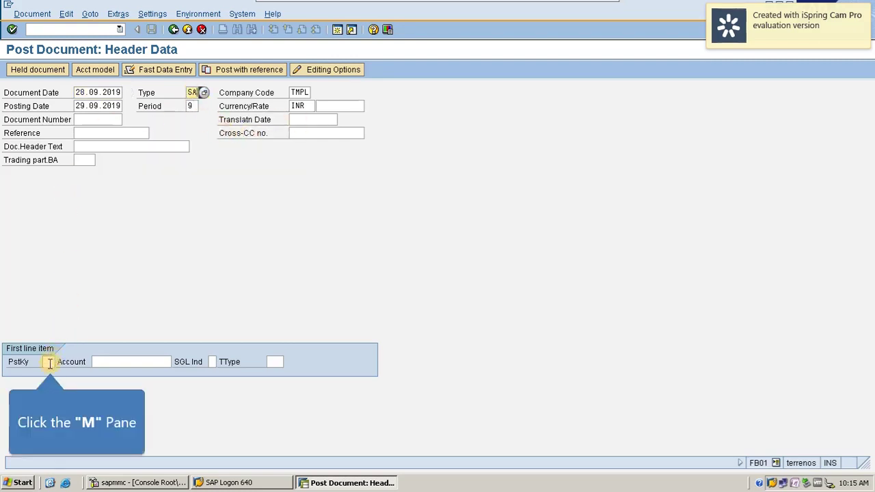
{"action": "left_click", "coordinate": [48, 382]}
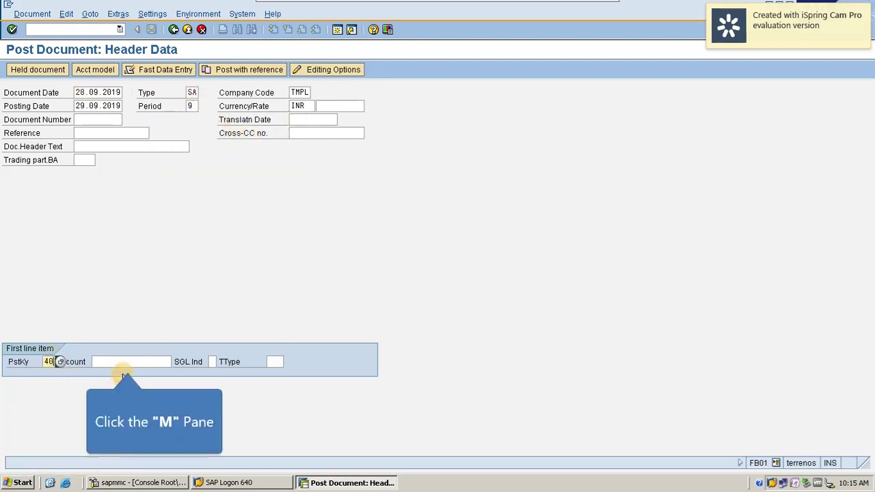
Choose G/L account 400000 (Purchases) for the first line item and continue to its item details
{"action": "left_click", "coordinate": [130, 362]}
{"action": "left_click", "coordinate": [177, 361]}
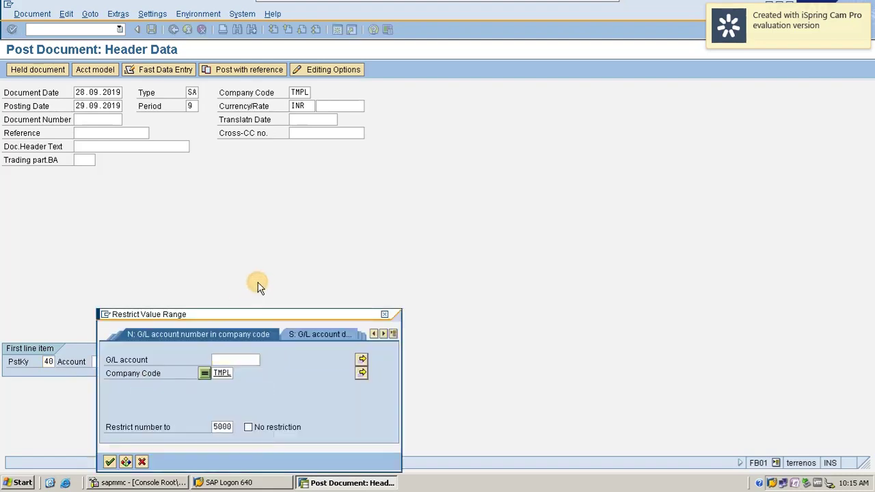
{"action": "key", "text": "Return"}
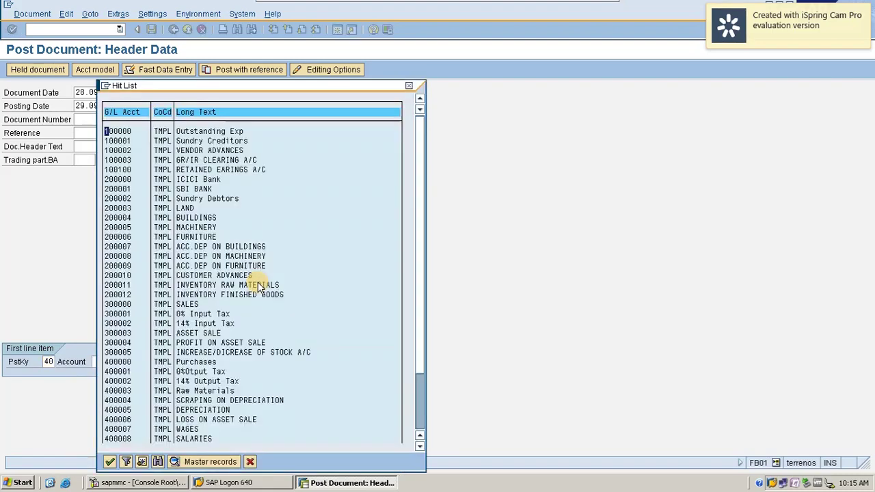
{"action": "double_click", "coordinate": [198, 362]}
{"action": "key", "text": "Return"}
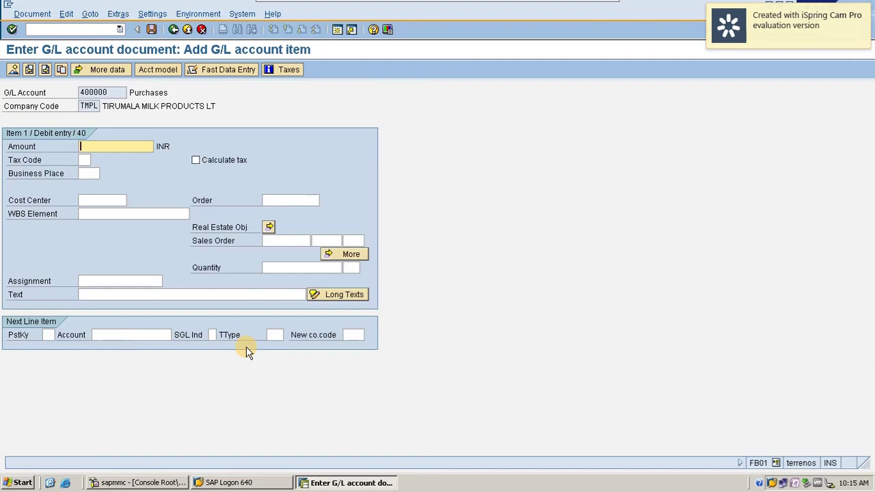
Enter amount 100 for the Purchases item and specify the next line item with posting key 50 and account 200001 (SBI BANK)
{"action": "left_click", "coordinate": [124, 145]}
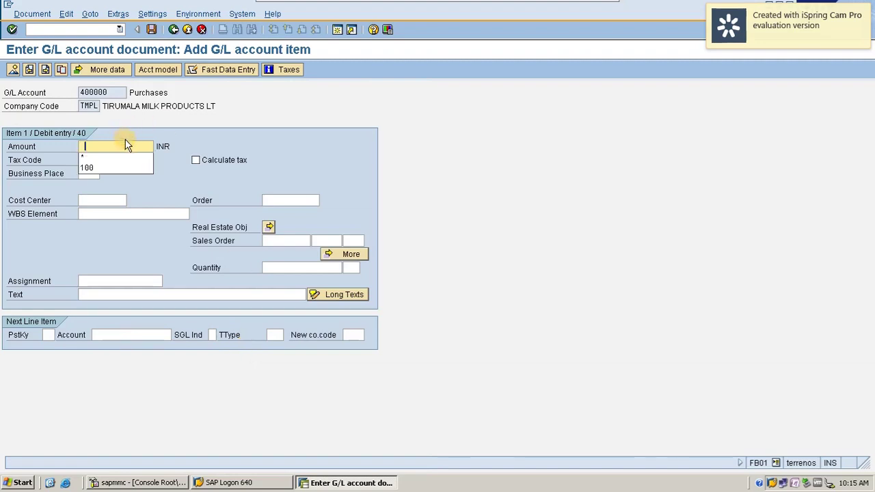
{"action": "left_click", "coordinate": [102, 168]}
{"action": "left_click", "coordinate": [50, 335]}
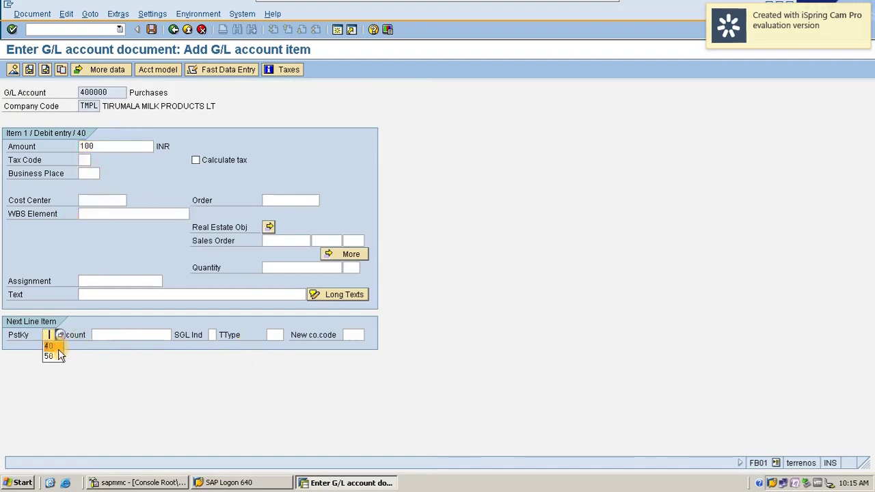
{"action": "left_click", "coordinate": [58, 351]}
{"action": "left_click", "coordinate": [137, 331]}
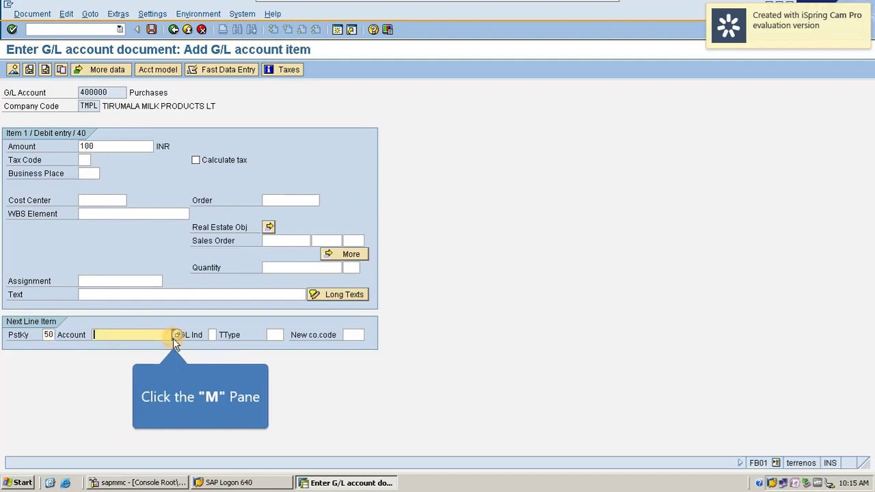
{"action": "left_click", "coordinate": [175, 334]}
{"action": "key", "text": "Return"}
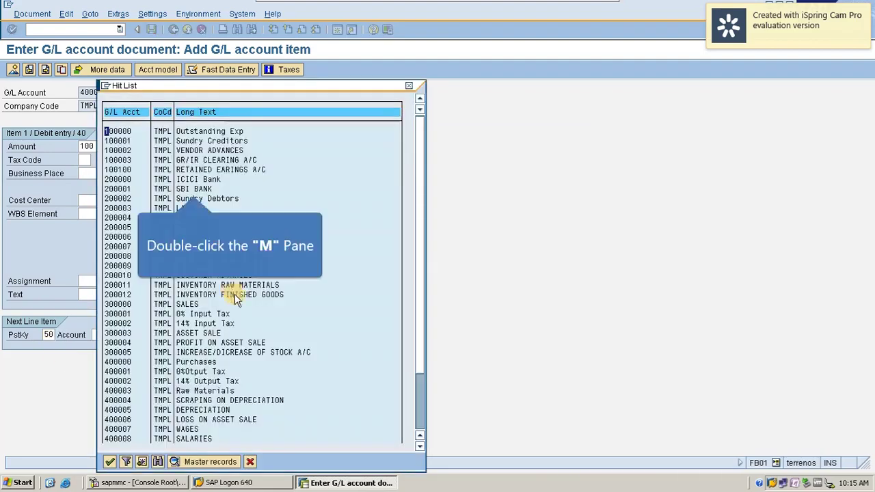
{"action": "double_click", "coordinate": [193, 190]}
{"action": "key", "text": "Return"}
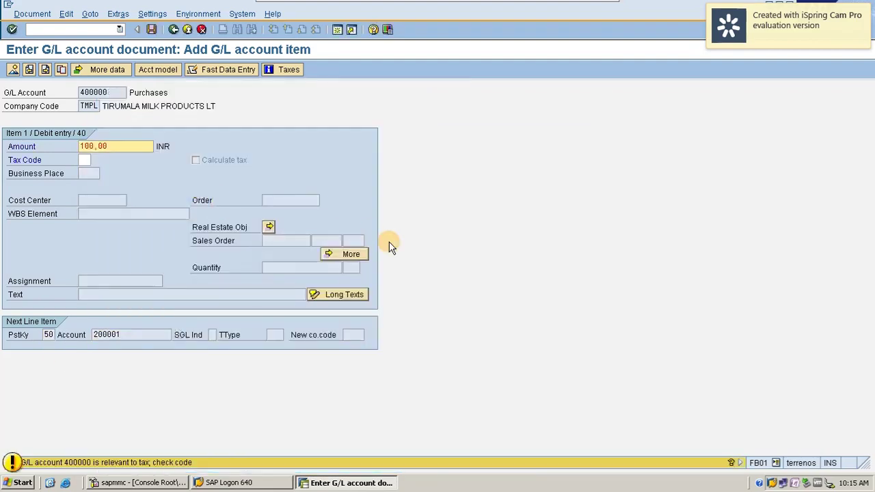
Accept the tax code warning and assign cost center ADMINISTRA to the Purchases item
{"action": "key", "text": "Return"}
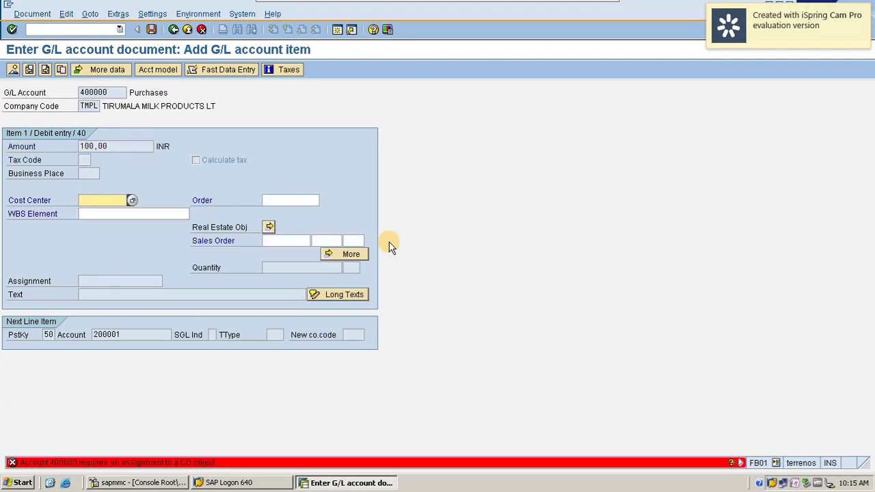
{"action": "left_click", "coordinate": [132, 201]}
{"action": "key", "text": "Return"}
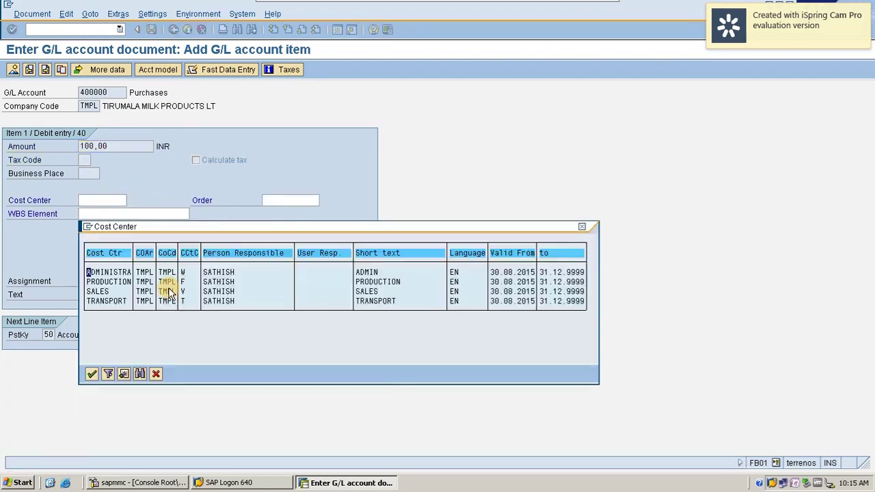
{"action": "double_click", "coordinate": [109, 272]}
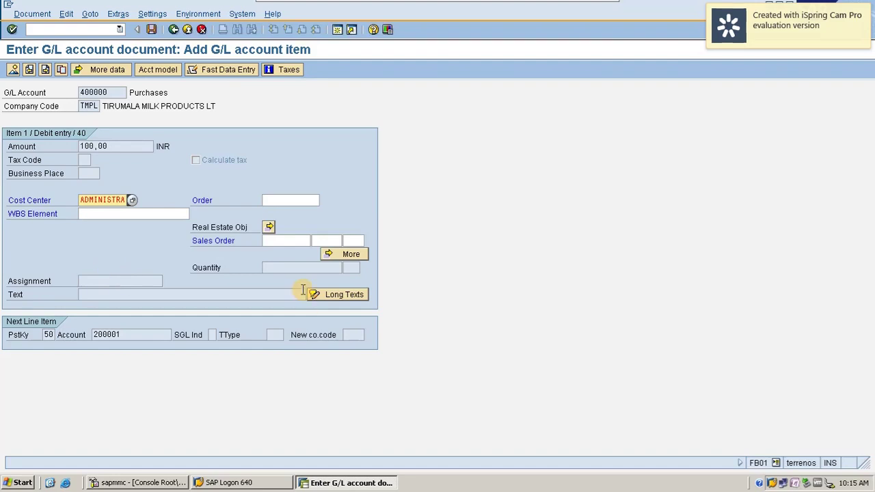
{"action": "key", "text": "Return"}
Enter * as the SBI BANK item's amount, open the document overview and post the document with Doc.Header Text left empty
{"action": "type", "text": "*"}
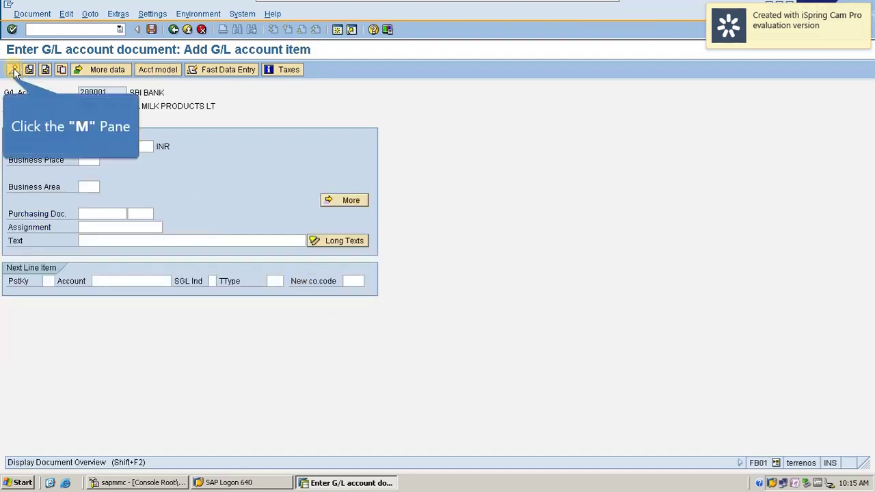
{"action": "left_click", "coordinate": [13, 69]}
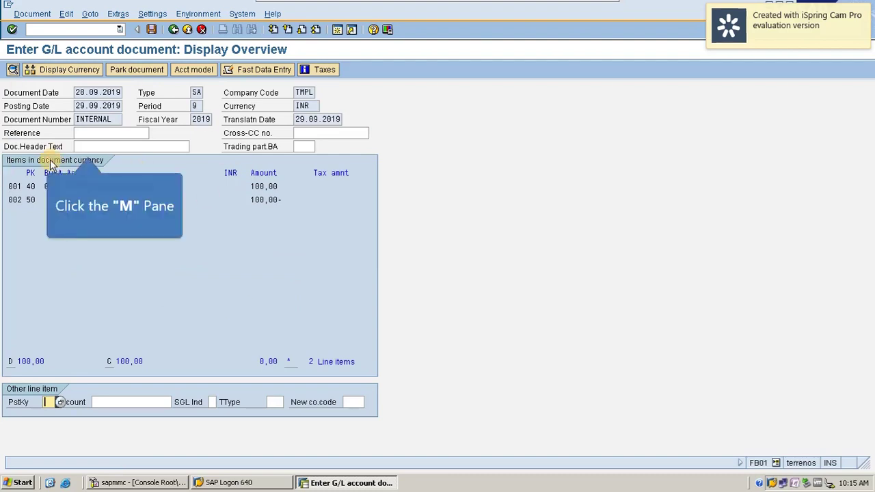
{"action": "left_click", "coordinate": [94, 146]}
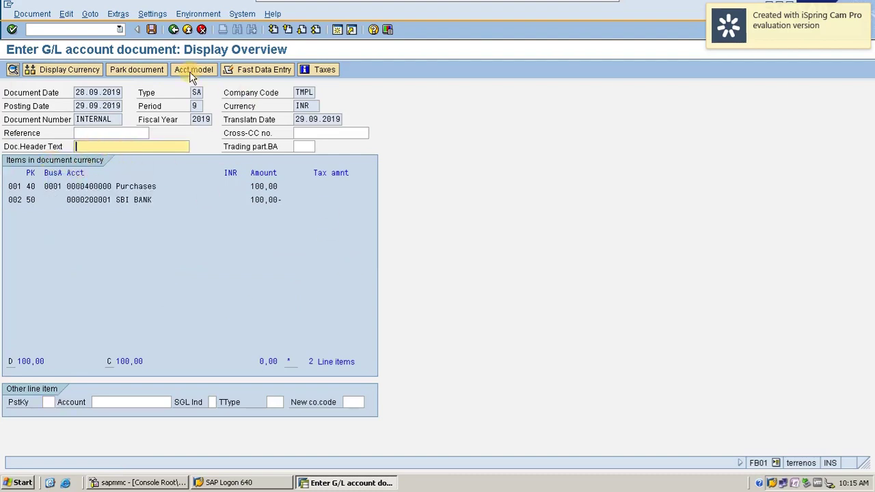
{"action": "left_click", "coordinate": [152, 29]}
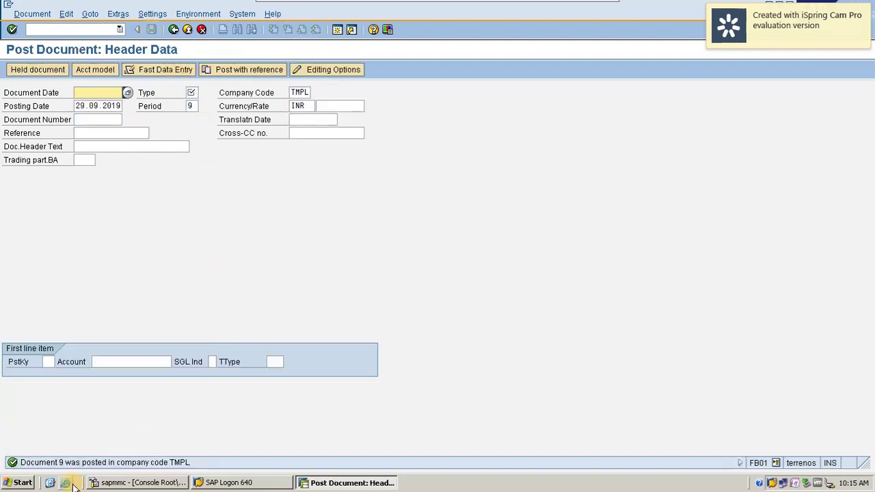
Display the posted document and check the Doc.Header Text field in its document header
{"action": "left_click", "coordinate": [34, 14]}
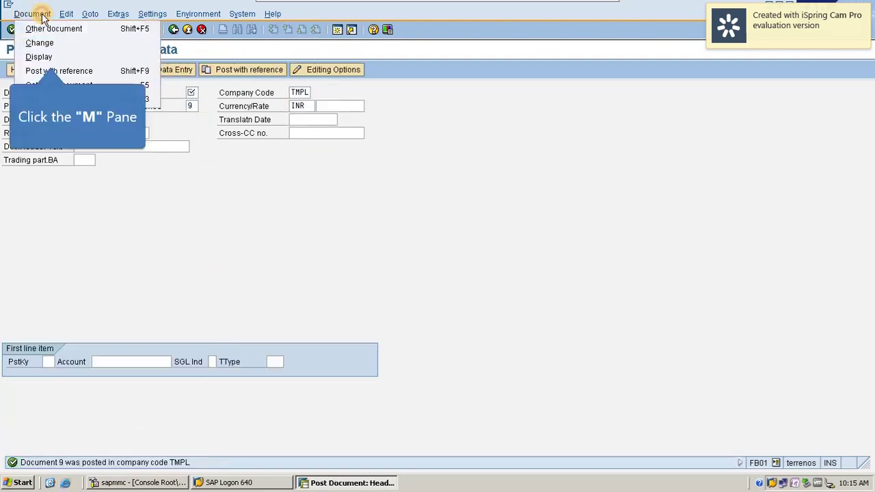
{"action": "left_click", "coordinate": [53, 56]}
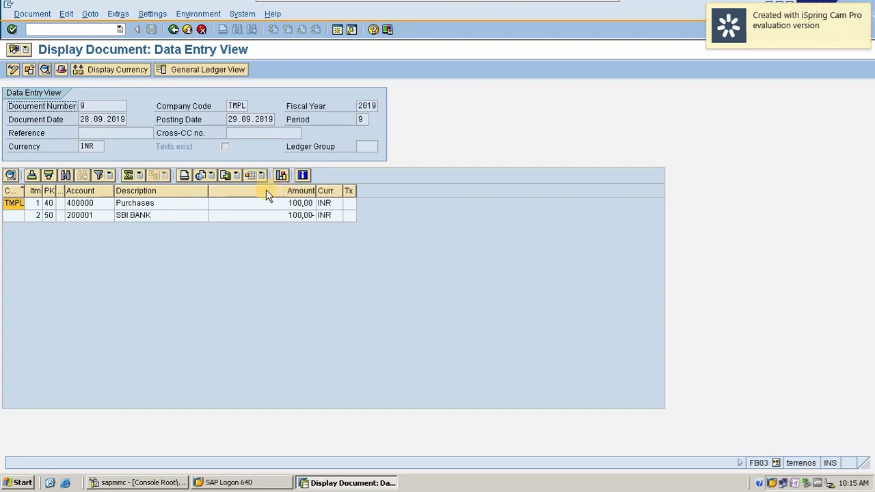
{"action": "left_click", "coordinate": [60, 70]}
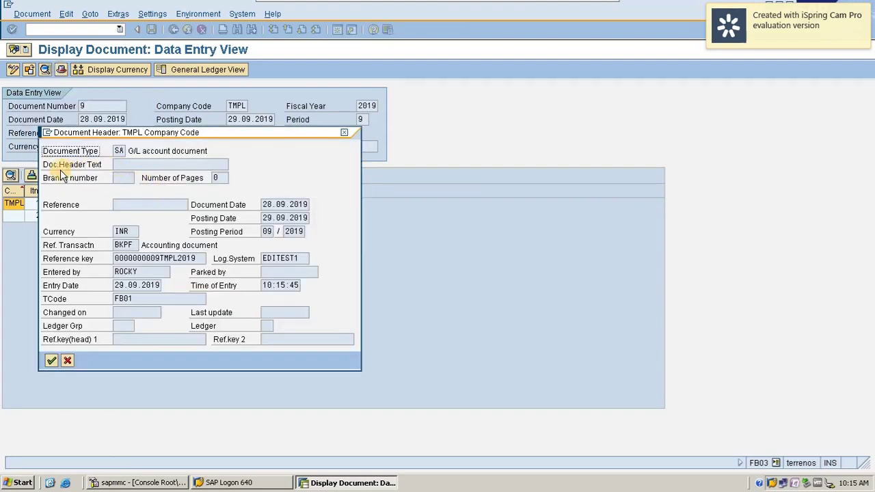
{"action": "left_click", "coordinate": [120, 165]}
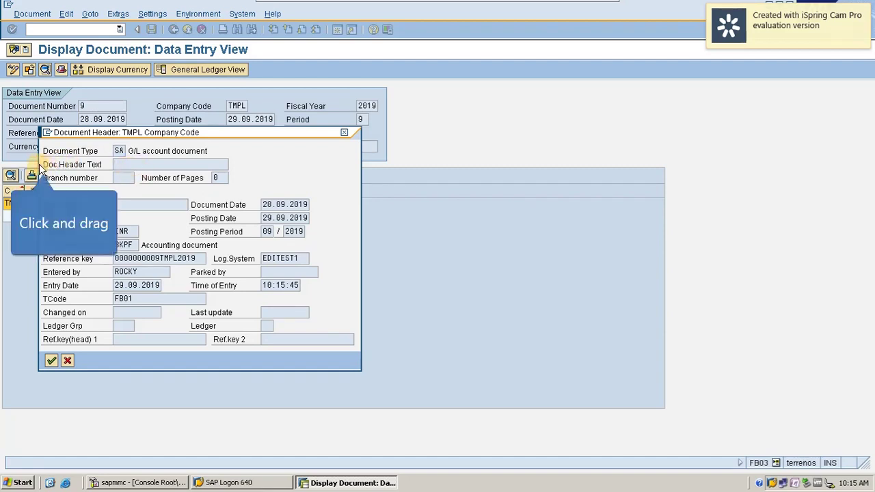
{"action": "left_click_drag", "start_coordinate": [45, 166], "coordinate": [184, 167]}
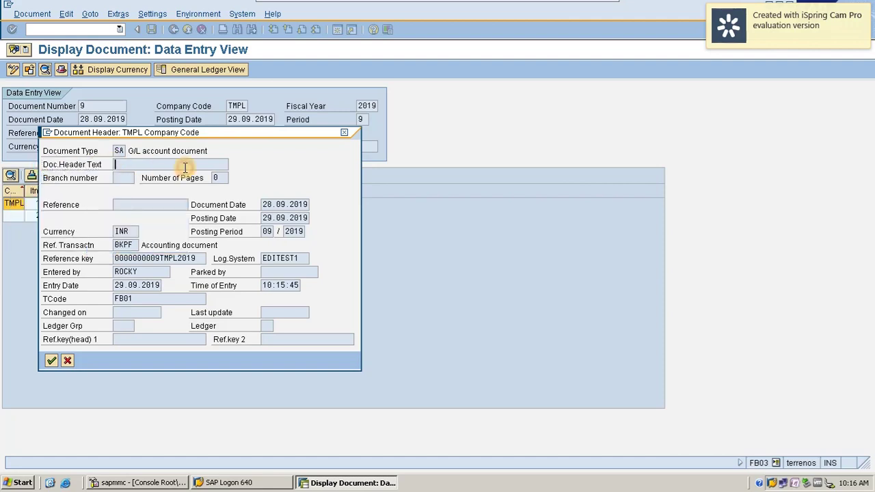
{"action": "left_click", "coordinate": [346, 135]}
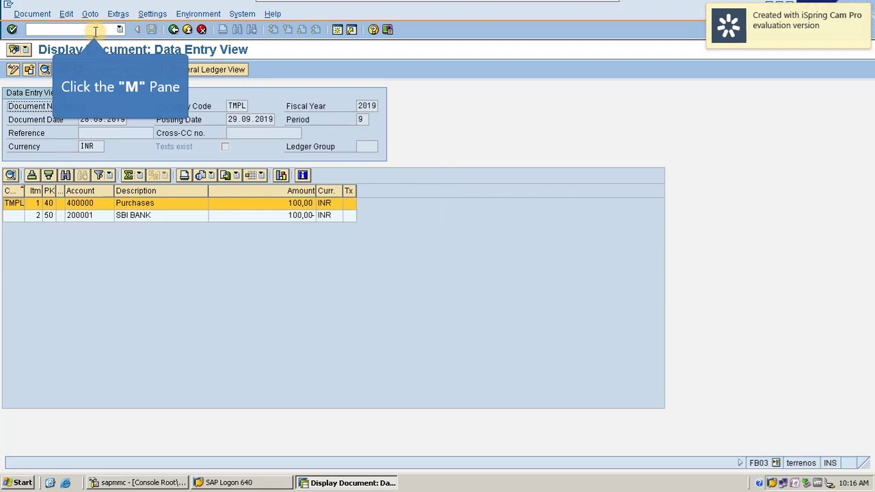
Go to the substitution activation transaction with /nobbh
{"action": "left_click", "coordinate": [94, 29]}
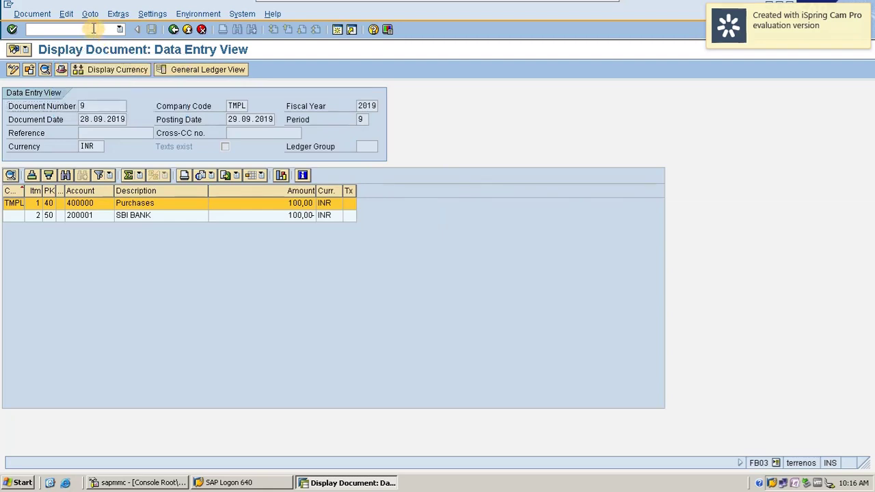
{"action": "type", "text": "/"}
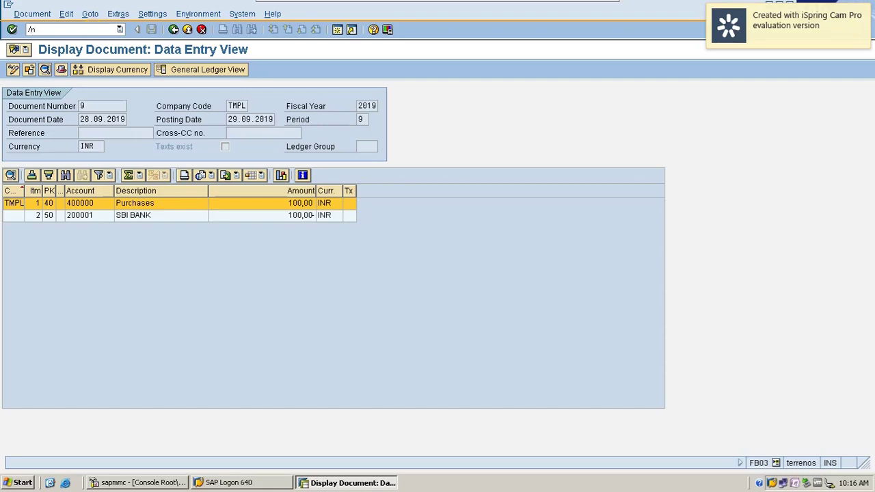
{"action": "type", "text": "nobbh"}
{"action": "key", "text": "Return"}
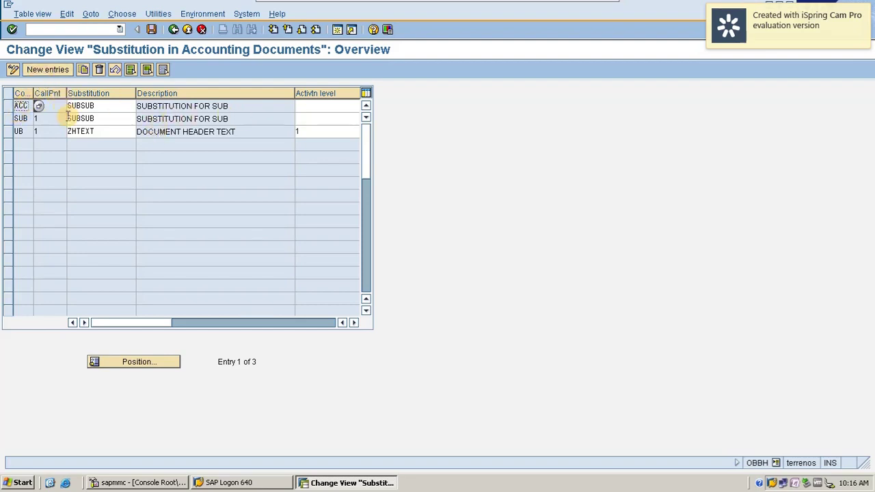
Start a new substitution entry, search the company codes for tmpl and choose TMPL
{"action": "left_click", "coordinate": [47, 71]}
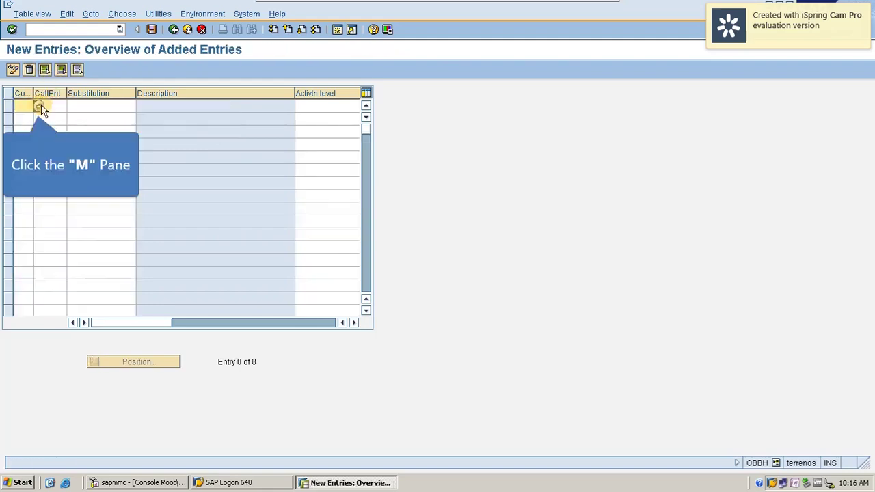
{"action": "left_click", "coordinate": [38, 106]}
{"action": "key", "text": "ctrl+f"}
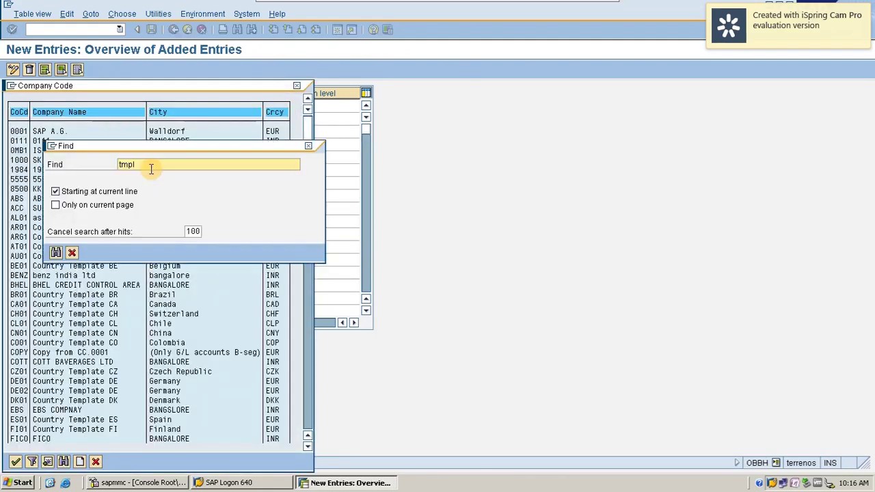
{"action": "type", "text": "tmpl"}
{"action": "key", "text": "Return"}
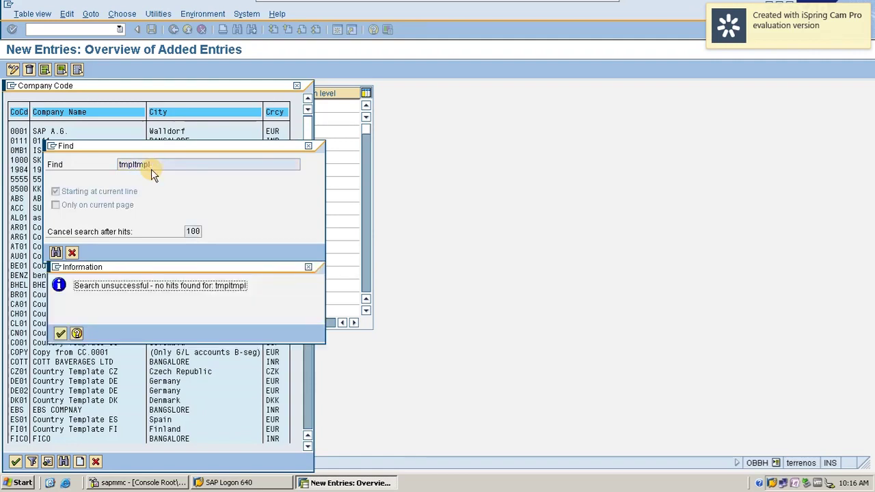
{"action": "left_click", "coordinate": [61, 332]}
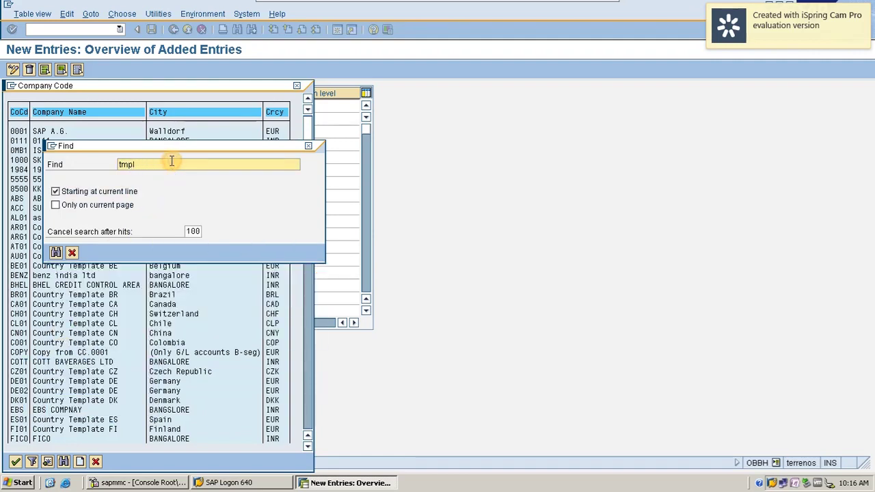
{"action": "key", "text": "Return"}
{"action": "double_click", "coordinate": [173, 221]}
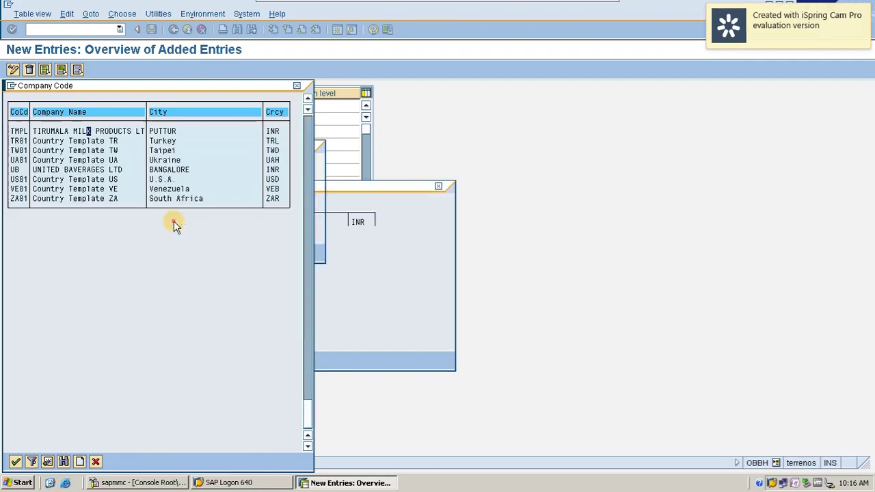
{"action": "double_click", "coordinate": [118, 130]}
Set the new entry's callup point to 0001 (Document header)
{"action": "left_click", "coordinate": [49, 106]}
{"action": "left_click", "coordinate": [72, 104]}
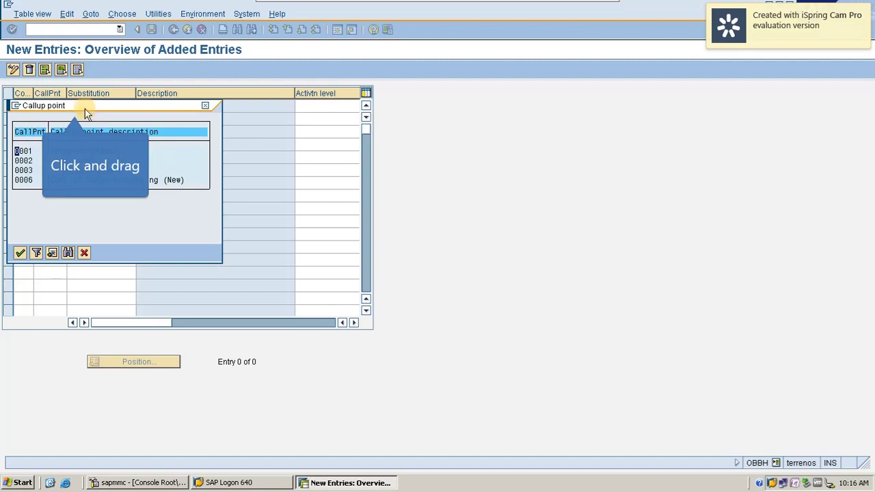
{"action": "left_click_drag", "start_coordinate": [74, 109], "coordinate": [206, 111]}
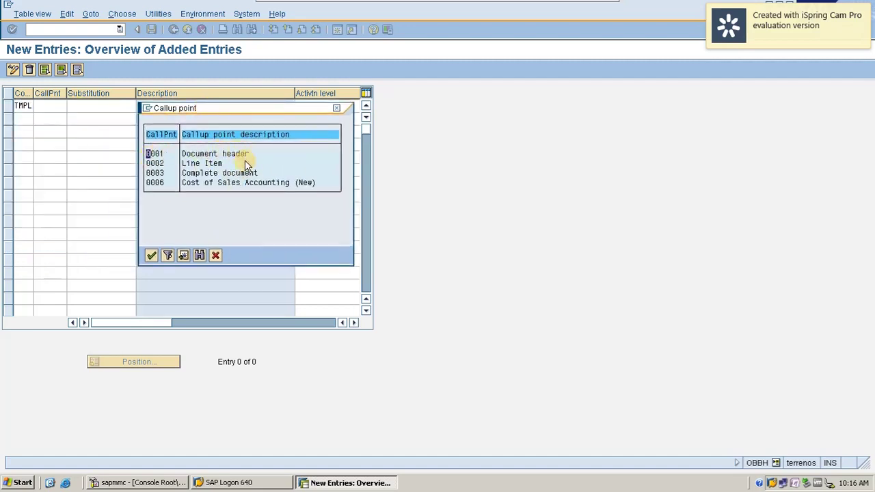
{"action": "left_click", "coordinate": [217, 156]}
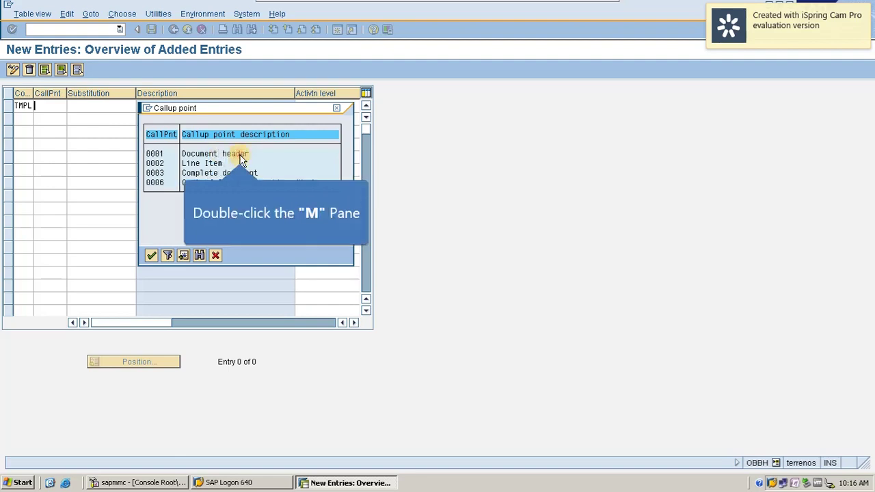
{"action": "double_click", "coordinate": [240, 158]}
Assign substitution TMPL2 (TMPL Substitution) to the new TMPL entry
{"action": "left_click", "coordinate": [110, 106]}
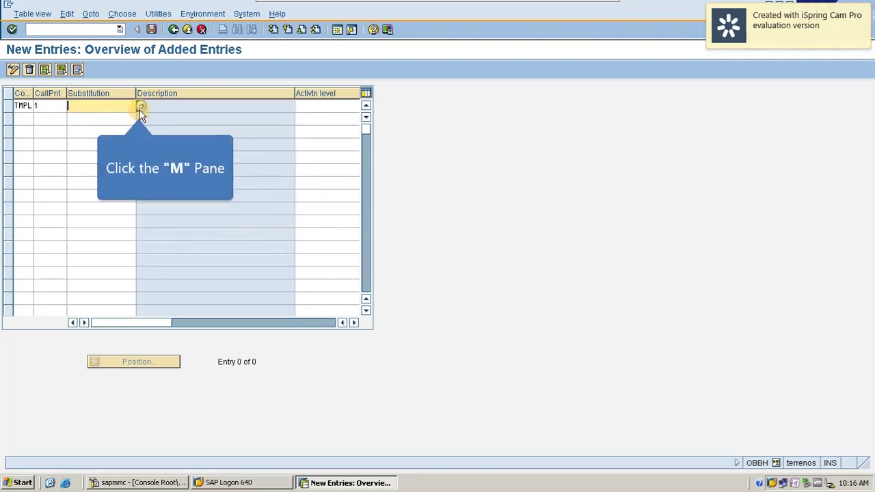
{"action": "left_click", "coordinate": [141, 107]}
{"action": "left_click_drag", "start_coordinate": [102, 105], "coordinate": [195, 137]}
{"action": "left_click", "coordinate": [191, 203]}
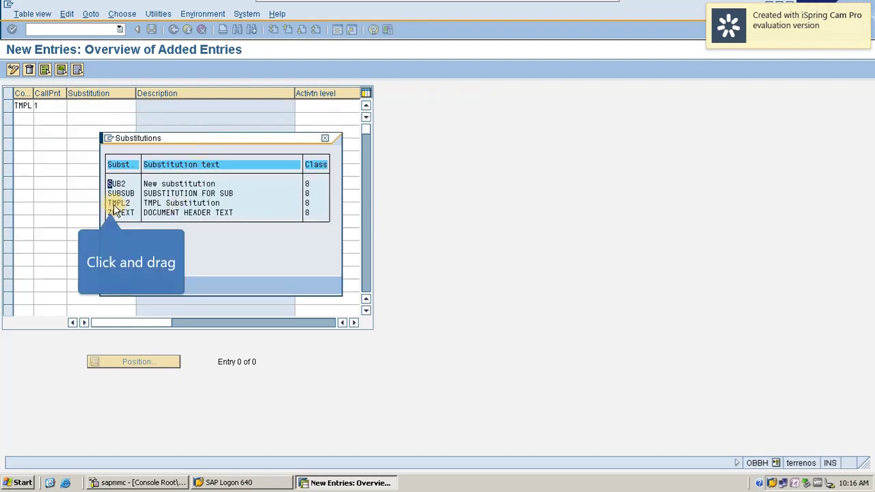
{"action": "double_click", "coordinate": [192, 203]}
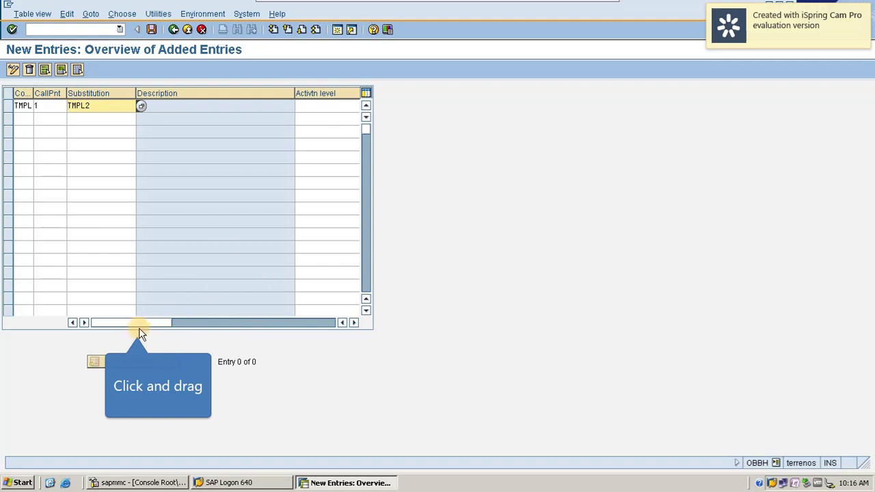
Set the activation level of the new TMPL substitution entry to 1 (Active)
{"action": "left_click_drag", "start_coordinate": [147, 322], "coordinate": [229, 322]}
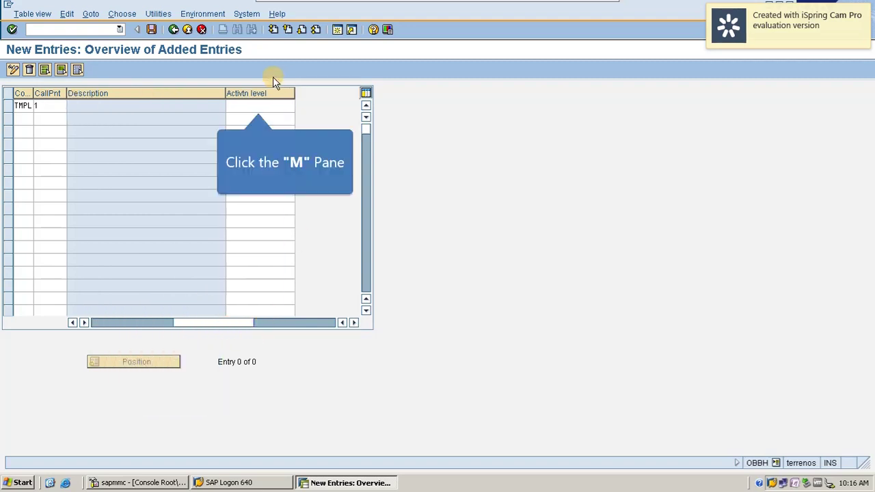
{"action": "left_click", "coordinate": [260, 105]}
{"action": "left_click", "coordinate": [300, 105]}
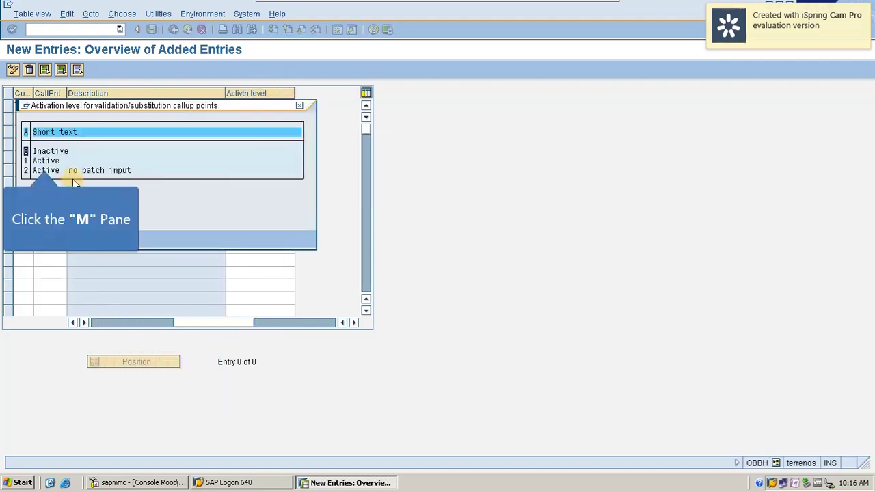
{"action": "left_click", "coordinate": [51, 152]}
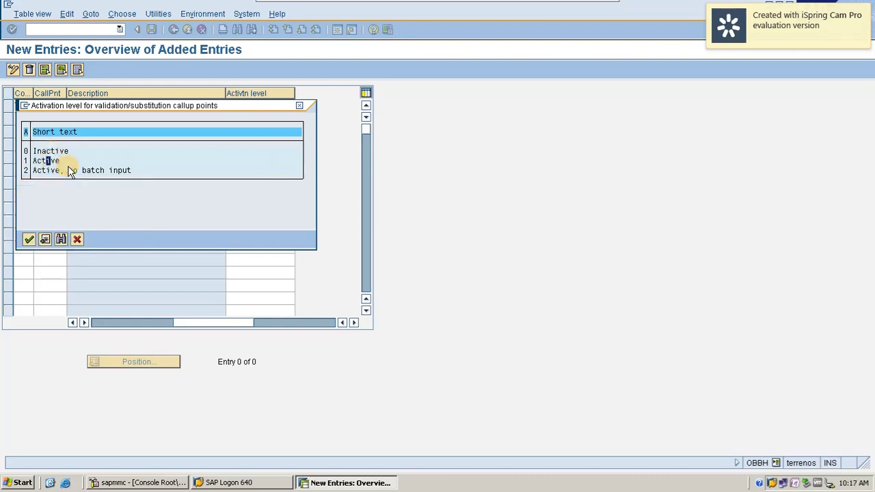
{"action": "left_click_drag", "start_coordinate": [155, 112], "coordinate": [192, 120]}
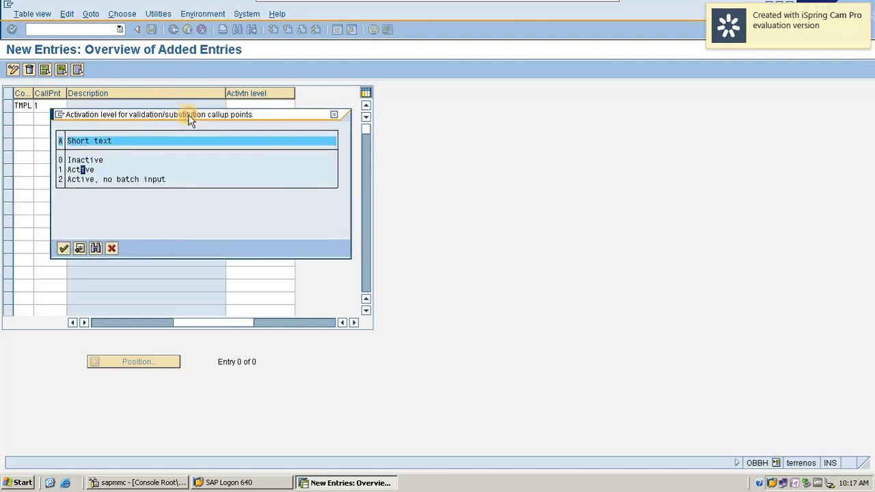
{"action": "double_click", "coordinate": [71, 170]}
{"action": "left_click_drag", "start_coordinate": [198, 323], "coordinate": [107, 319]}
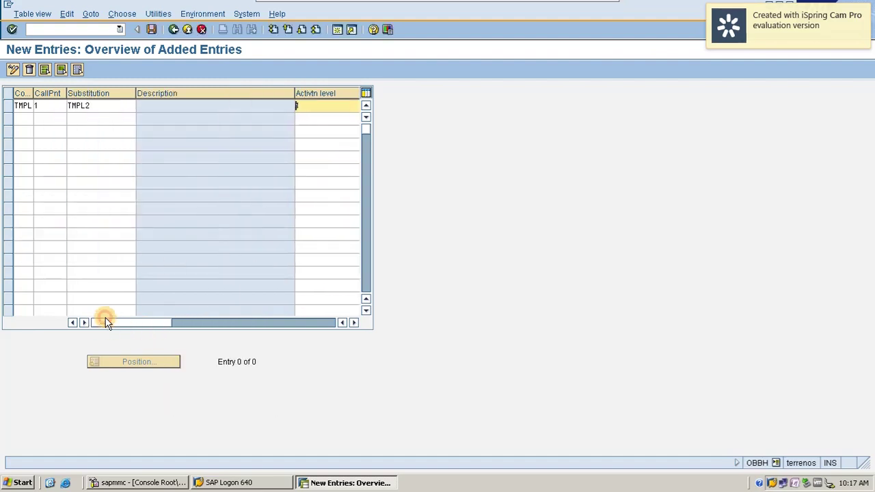
Save the TMPL substitution entry to customizing request TERK900280 and return to the SAP Easy Access screen
{"action": "left_click", "coordinate": [151, 28]}
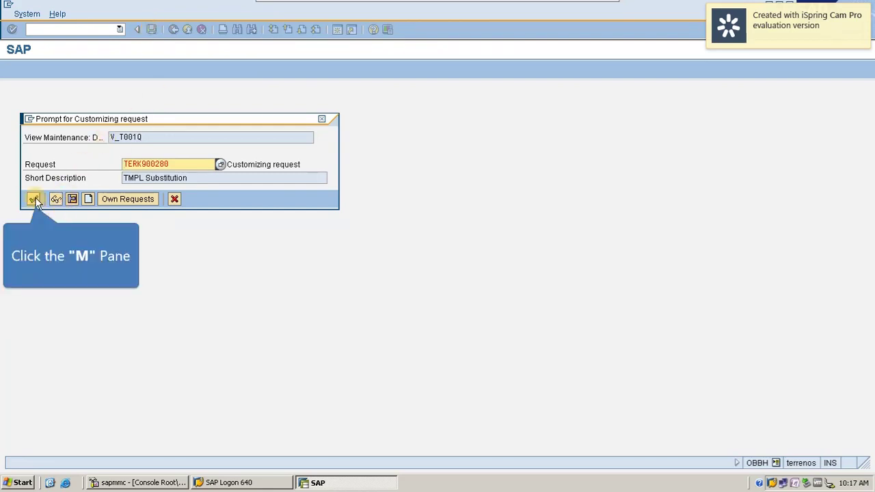
{"action": "left_click", "coordinate": [33, 199]}
{"action": "left_click", "coordinate": [174, 29]}
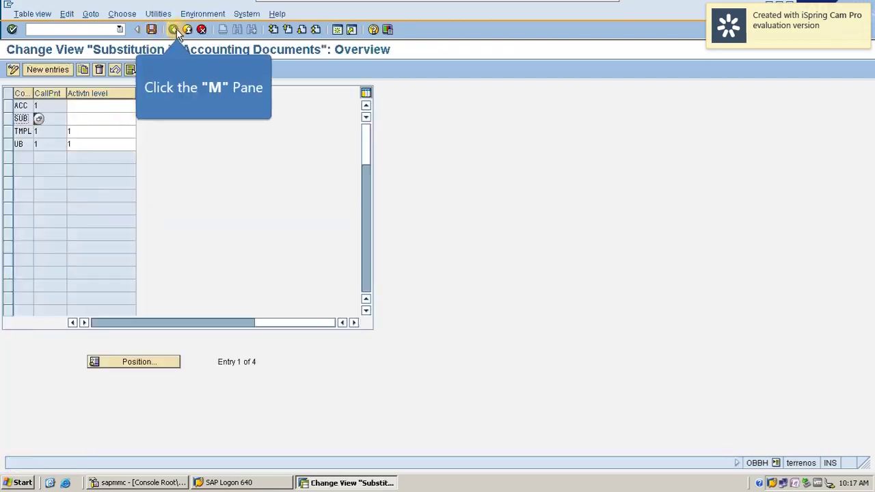
{"action": "left_click", "coordinate": [175, 29]}
Start transaction fb01 and enter document date 28.09.2019 and document type SA in the header
{"action": "left_click", "coordinate": [89, 30]}
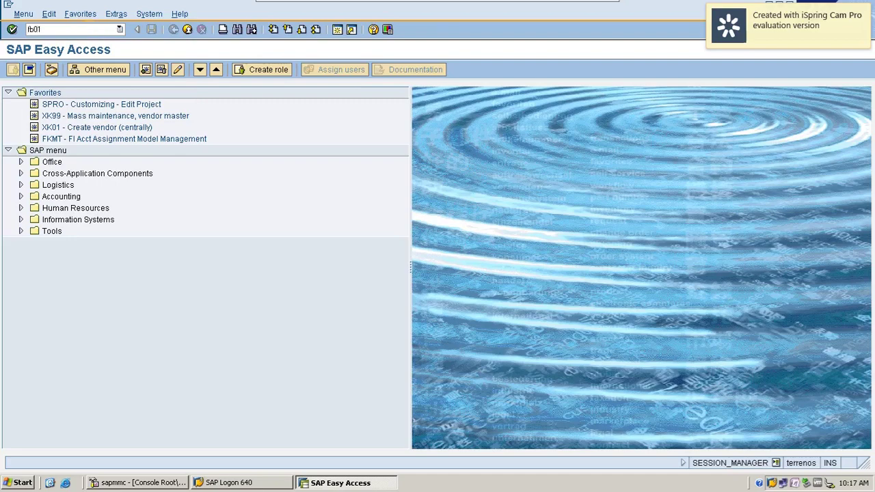
{"action": "key", "text": "Return"}
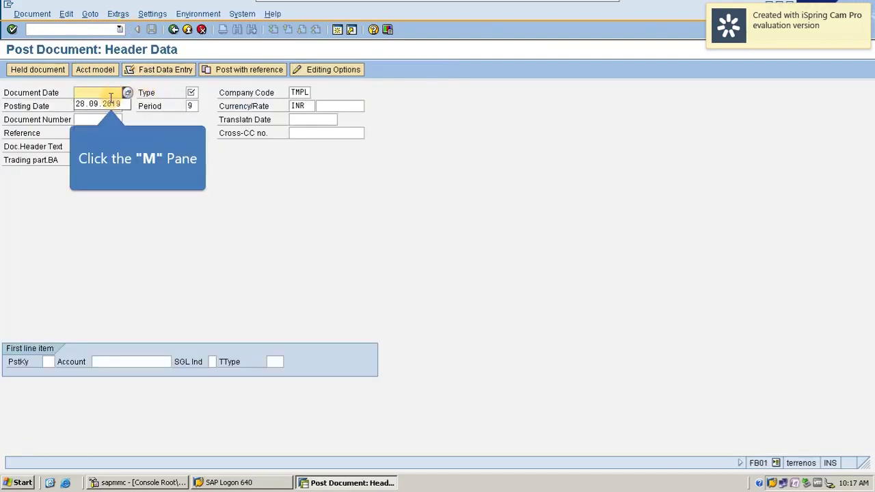
{"action": "type", "text": "28.09.2019"}
{"action": "left_click", "coordinate": [193, 94]}
{"action": "type", "text": "SA"}
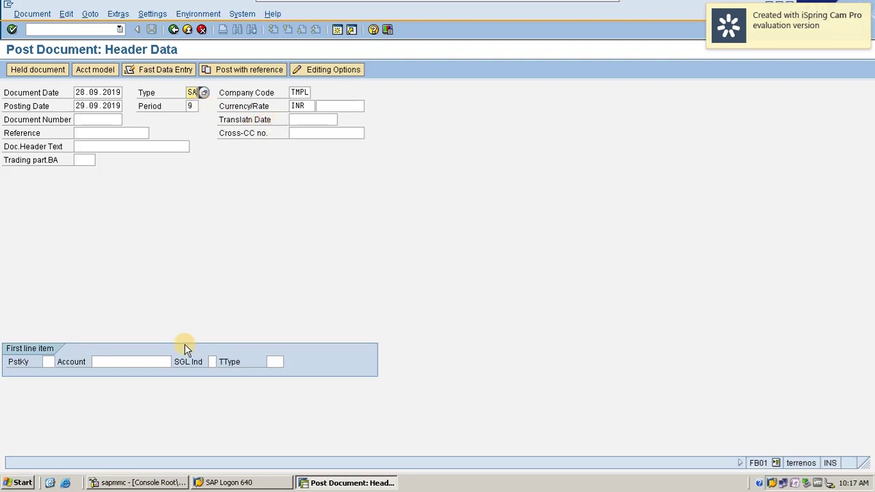
Enter the first line item with posting key 40, account 400000 (Purchases) and amount 1000
{"action": "left_click", "coordinate": [52, 363]}
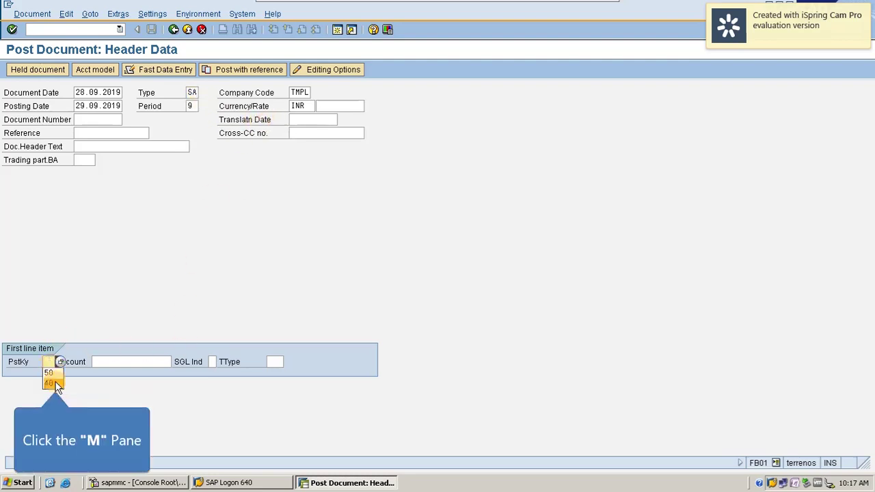
{"action": "left_click", "coordinate": [51, 380]}
{"action": "left_click", "coordinate": [116, 363]}
{"action": "left_click", "coordinate": [177, 361]}
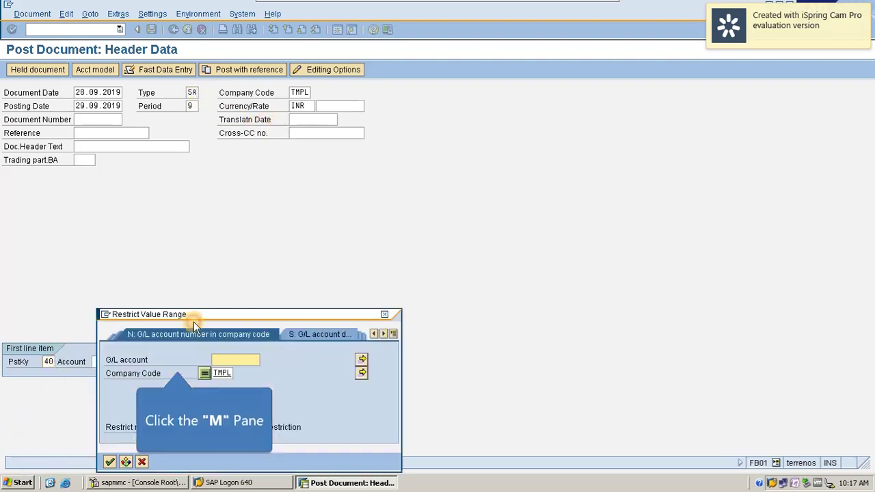
{"action": "key", "text": "Return"}
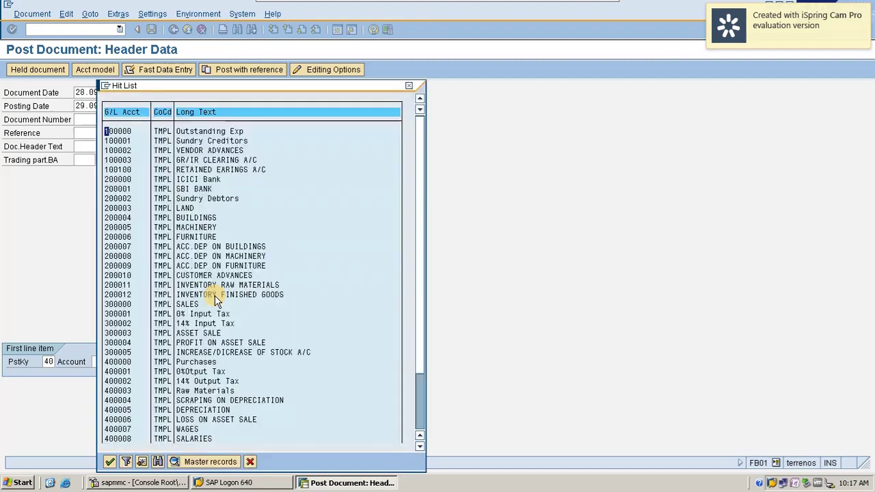
{"action": "double_click", "coordinate": [194, 364]}
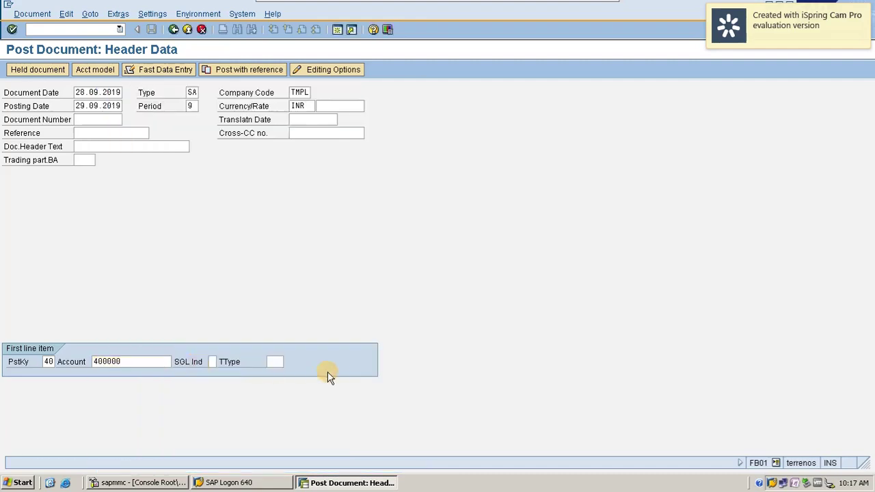
{"action": "key", "text": "Return"}
{"action": "type", "text": "1000"}
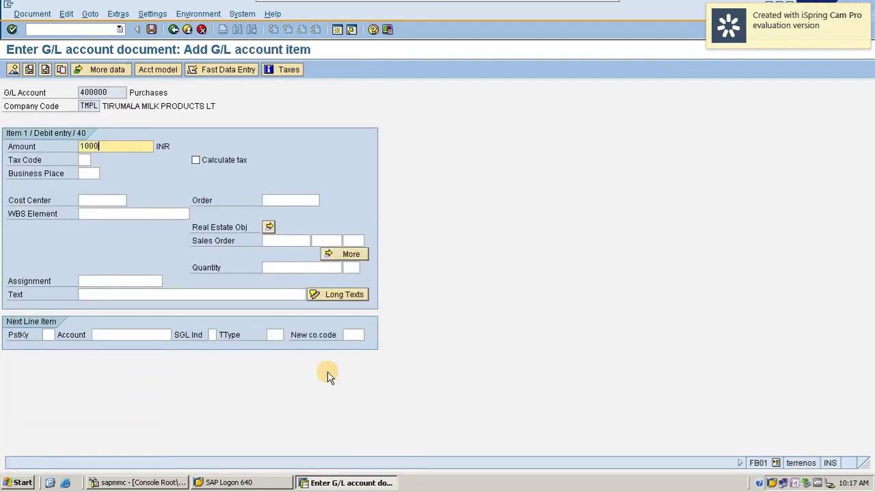
Set the next line item to posting key 50 and account 200001 (SBI BANK)
{"action": "left_click", "coordinate": [49, 334]}
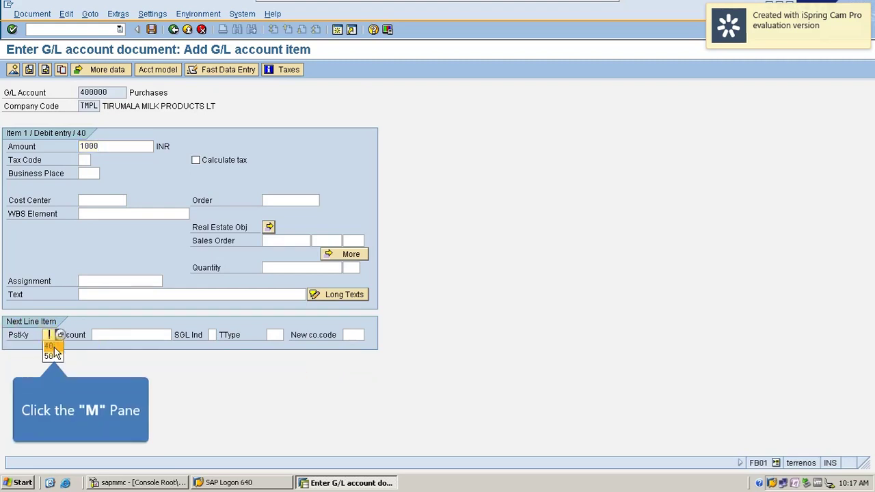
{"action": "left_click", "coordinate": [50, 355]}
{"action": "left_click", "coordinate": [138, 336]}
{"action": "left_click", "coordinate": [173, 334]}
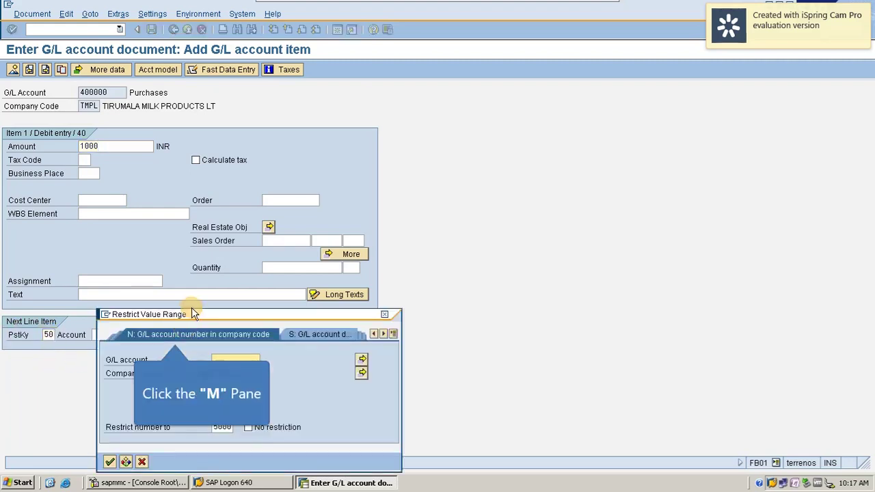
{"action": "key", "text": "Return"}
{"action": "double_click", "coordinate": [199, 188]}
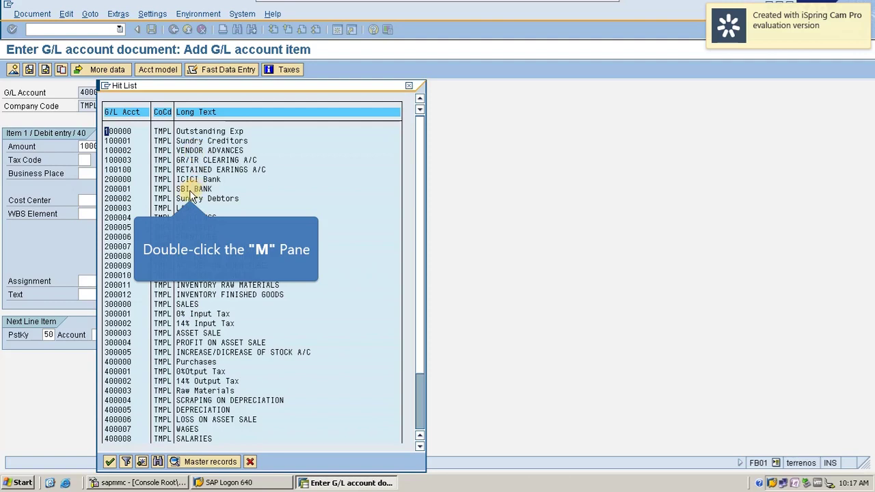
Assign cost center PRODUCTION to the Purchases item and enter * as the SBI BANK item's amount
{"action": "key", "text": "Return"}
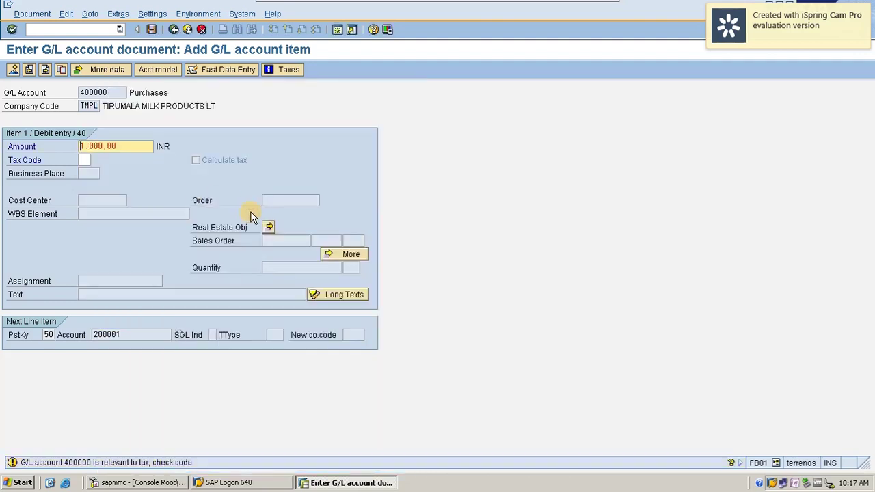
{"action": "key", "text": "Return"}
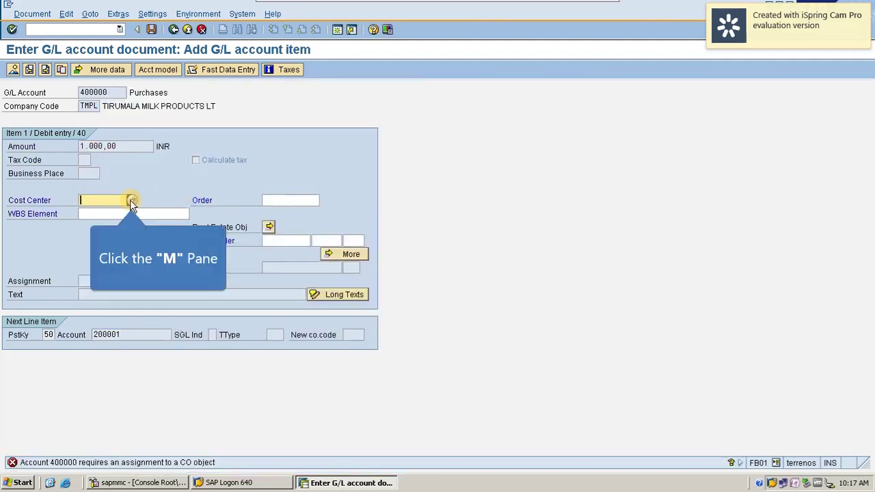
{"action": "left_click", "coordinate": [131, 201]}
{"action": "key", "text": "Return"}
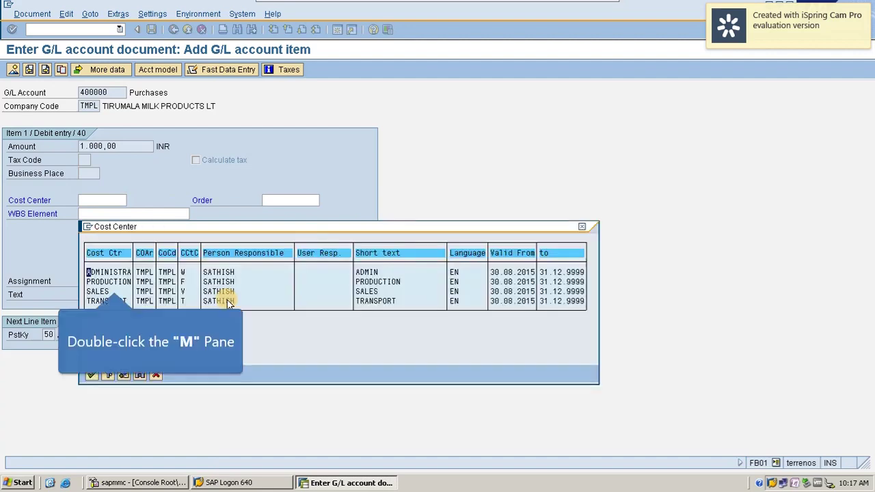
{"action": "double_click", "coordinate": [114, 283]}
{"action": "key", "text": "Return"}
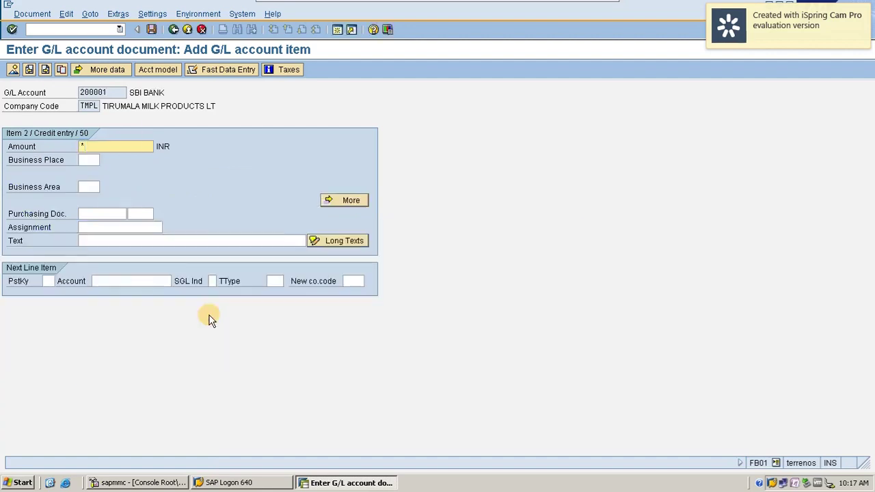
Check the document header text in the document overview, then post the document
{"action": "left_click", "coordinate": [13, 69]}
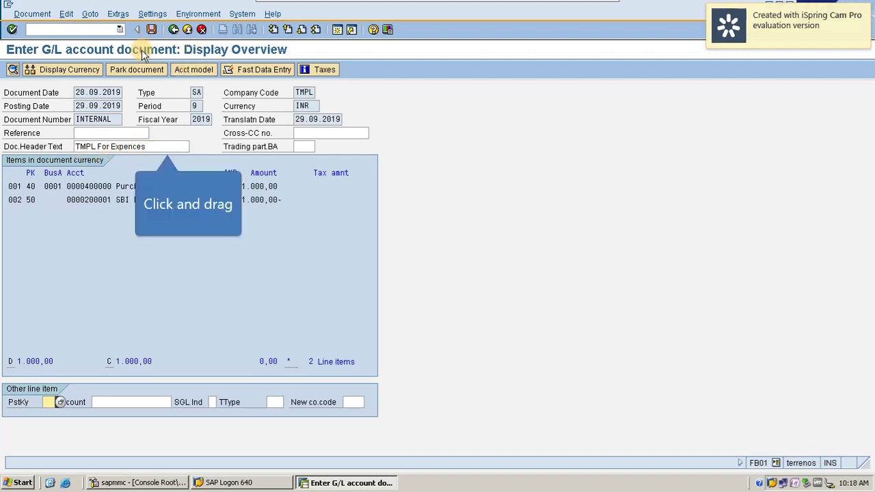
{"action": "left_click_drag", "start_coordinate": [139, 147], "coordinate": [75, 154]}
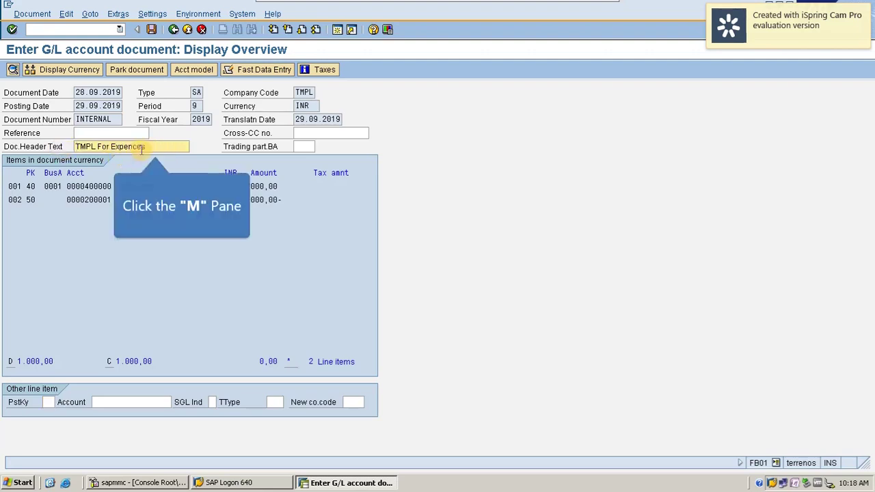
{"action": "left_click", "coordinate": [163, 153]}
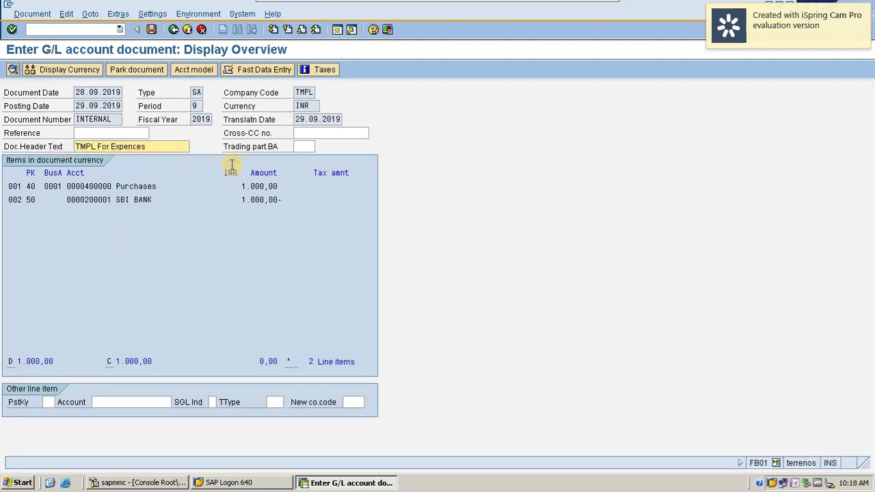
{"action": "left_click", "coordinate": [151, 29]}
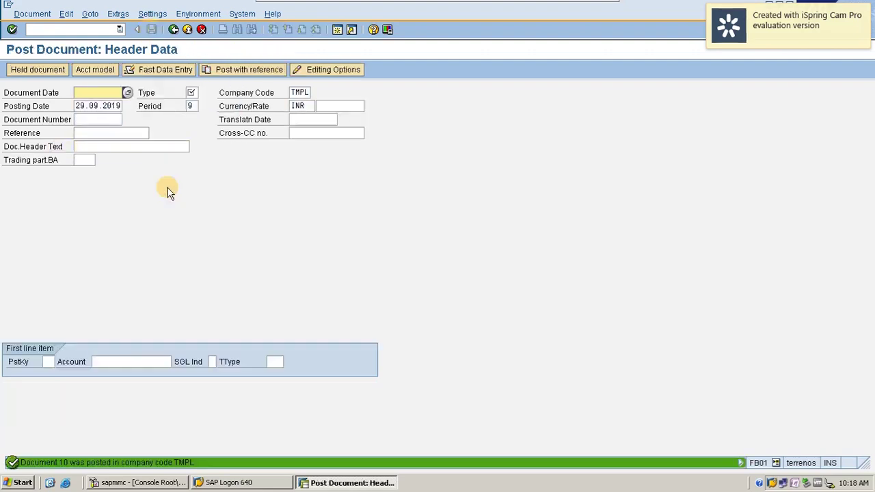
Display the document just posted and check the header text in its document header details
{"action": "left_click", "coordinate": [32, 13]}
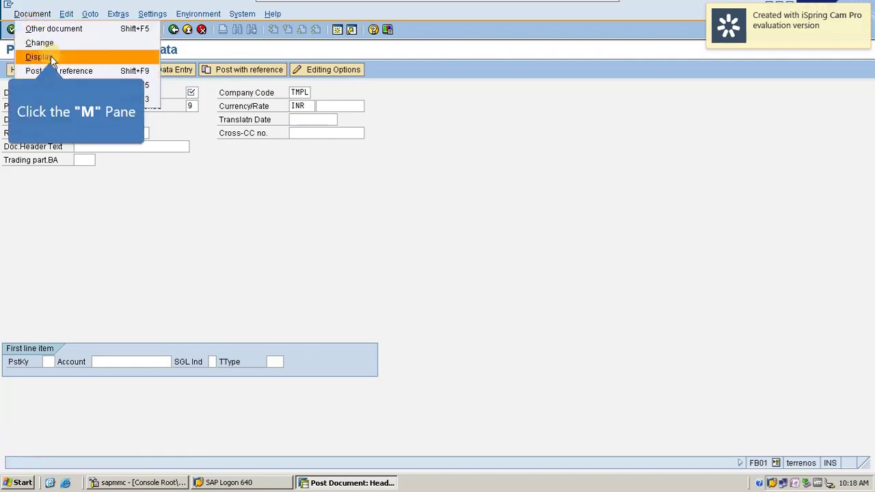
{"action": "left_click", "coordinate": [52, 56]}
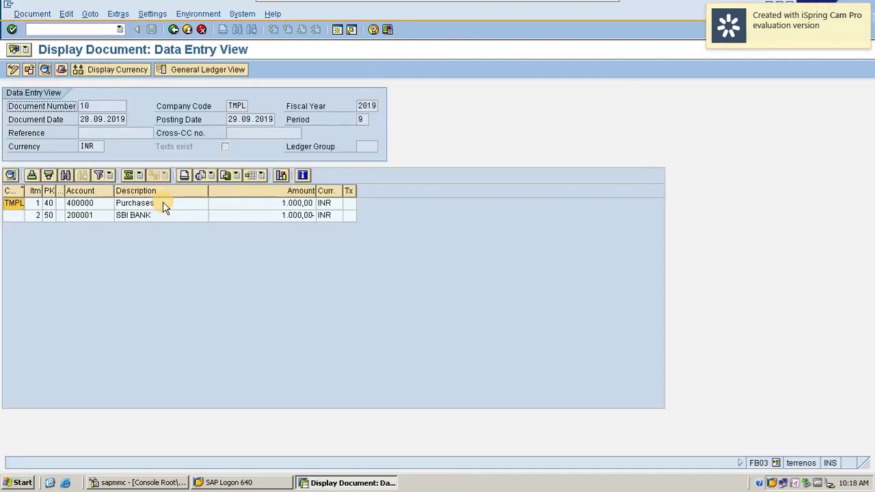
{"action": "left_click", "coordinate": [61, 69]}
{"action": "left_click_drag", "start_coordinate": [158, 164], "coordinate": [102, 165]}
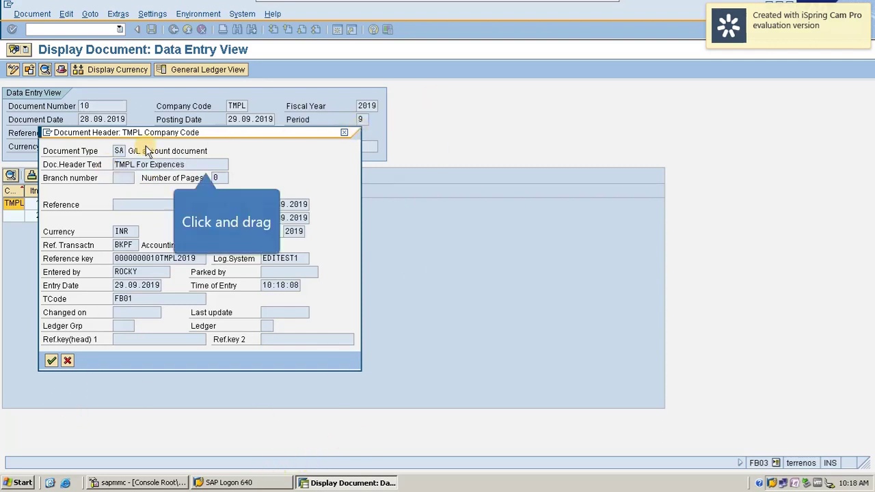
{"action": "left_click_drag", "start_coordinate": [205, 165], "coordinate": [144, 165]}
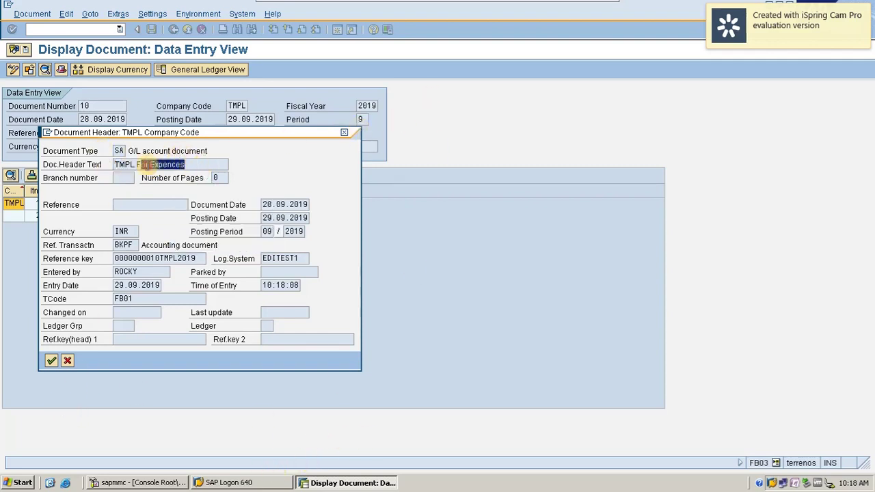
{"action": "left_click", "coordinate": [51, 360]}
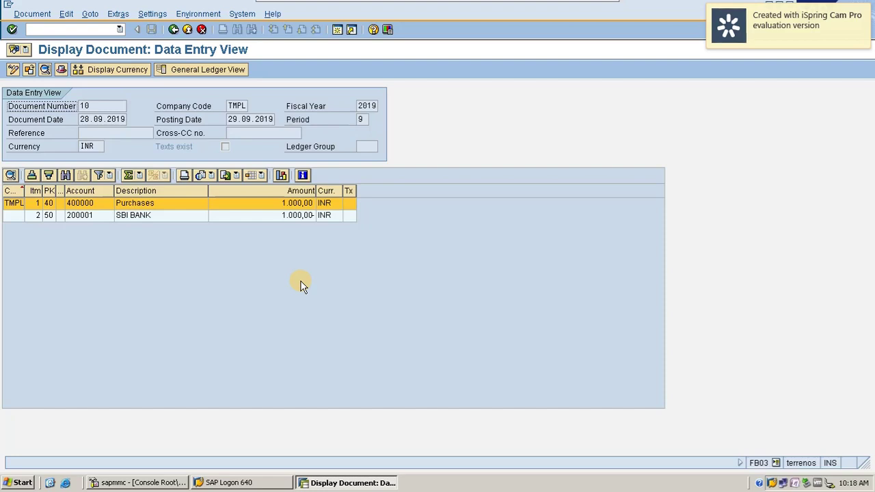
{"action": "mouse_move", "coordinate": [514, 9]}
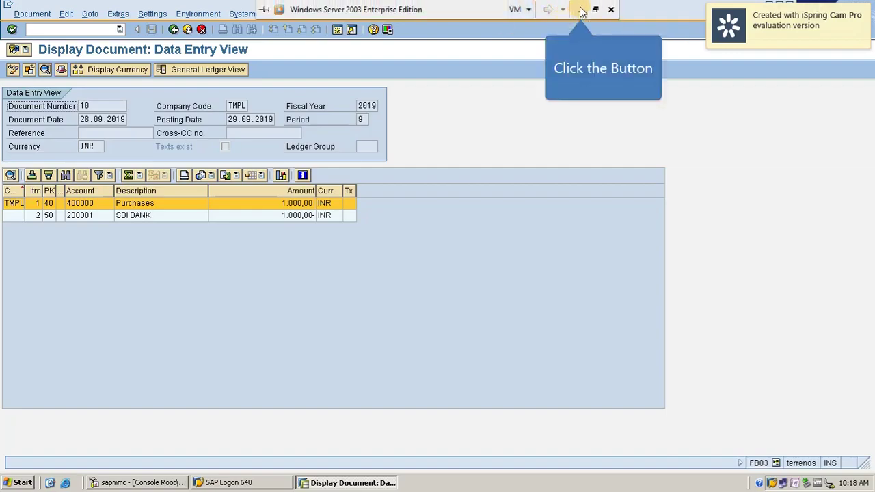